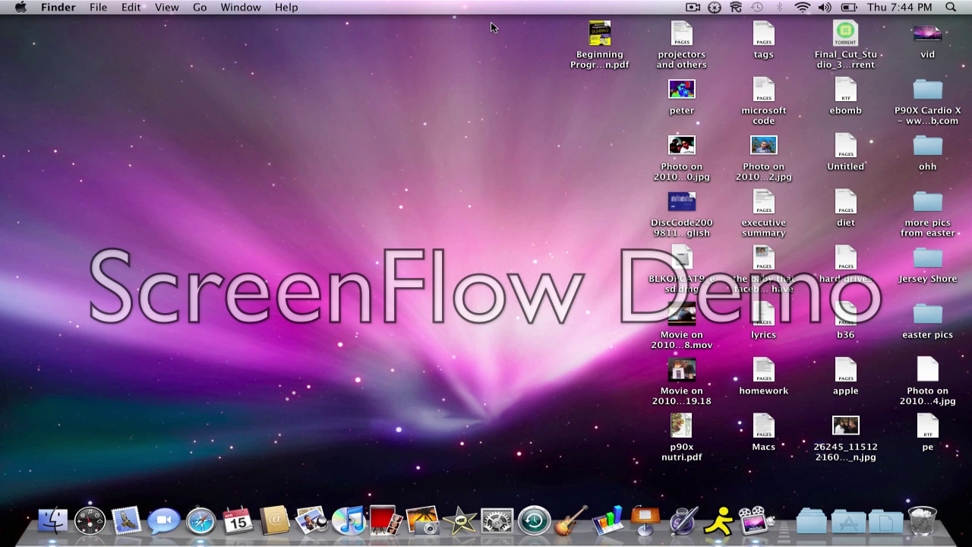
Launch iMovie, dismiss the welcome window, and open the Built-in iSight camera import window
{"action": "left_click", "coordinate": [461, 510]}
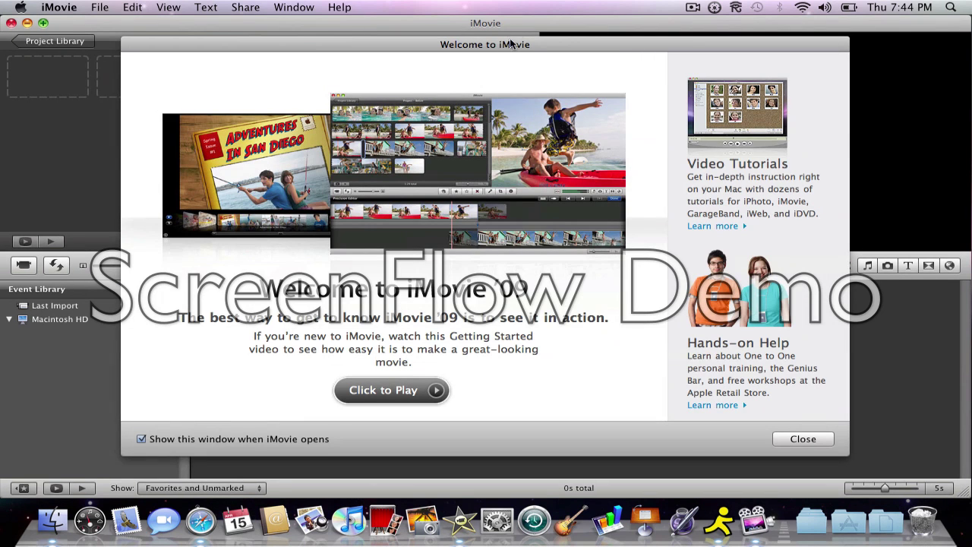
{"action": "left_click", "coordinate": [803, 439]}
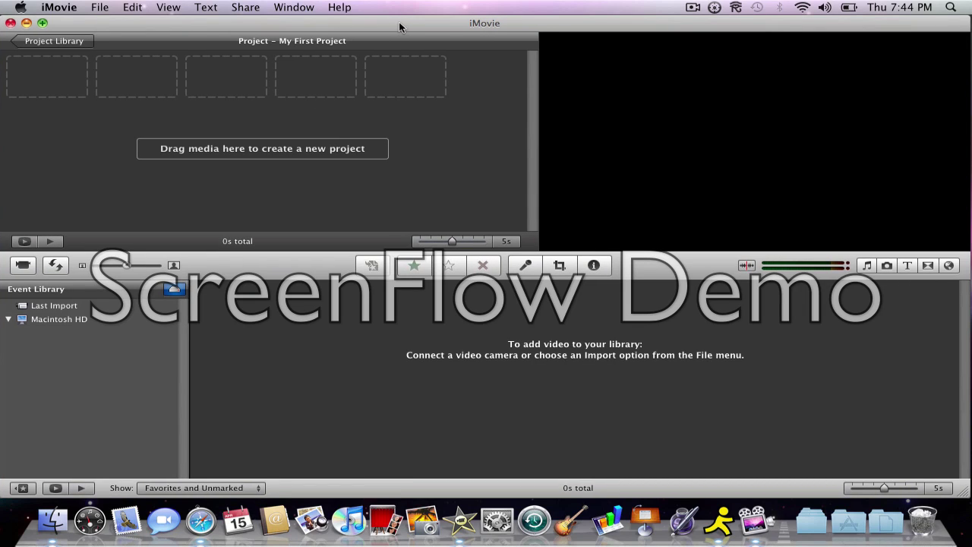
{"action": "left_click", "coordinate": [25, 266]}
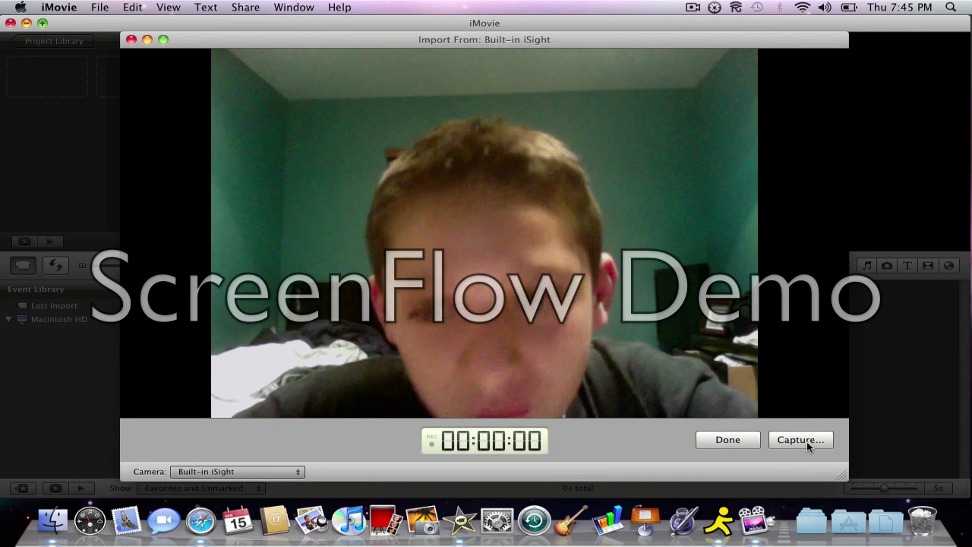
Capture a 9.9-second webcam clip into New Event 4-15-10, then close the import window
{"action": "left_click", "coordinate": [806, 441]}
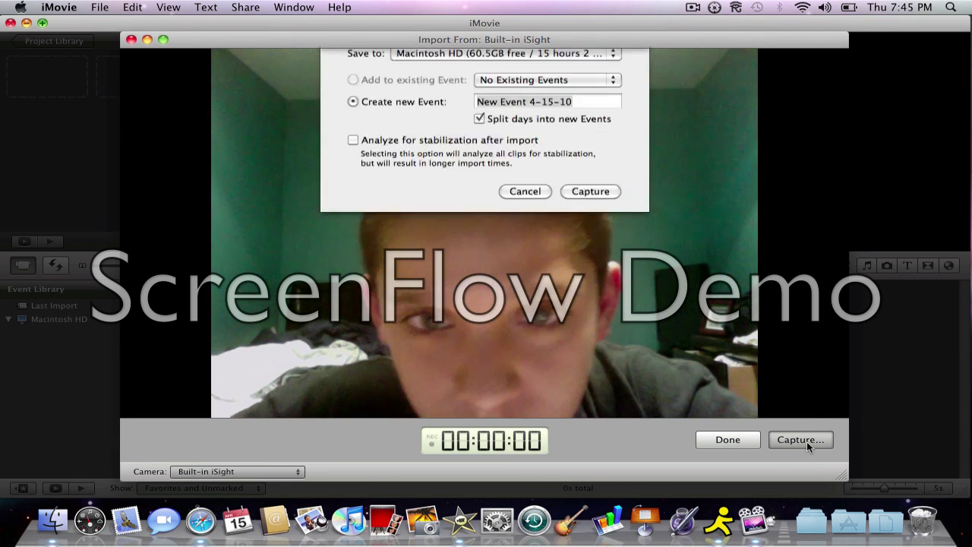
{"action": "left_click", "coordinate": [591, 203]}
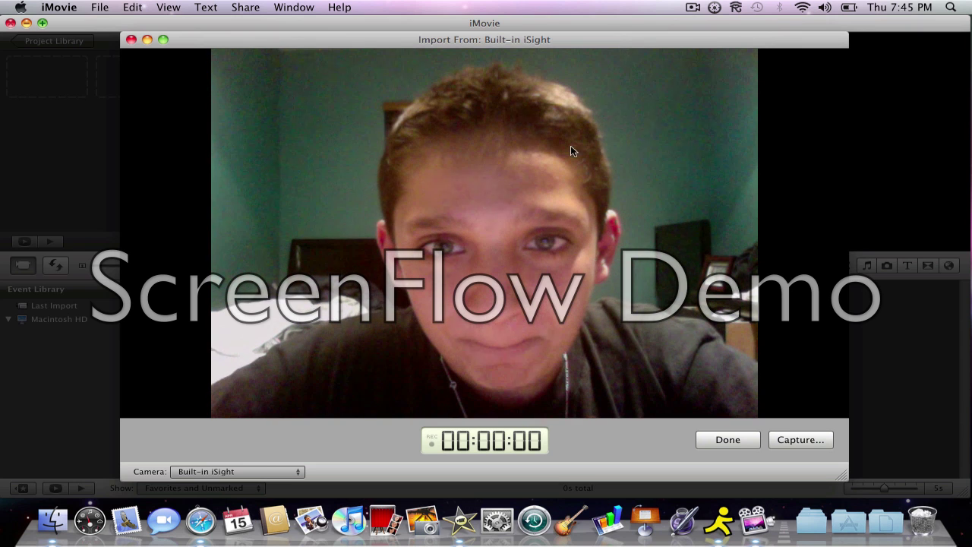
{"action": "left_click_drag", "start_coordinate": [558, 38], "coordinate": [548, 21]}
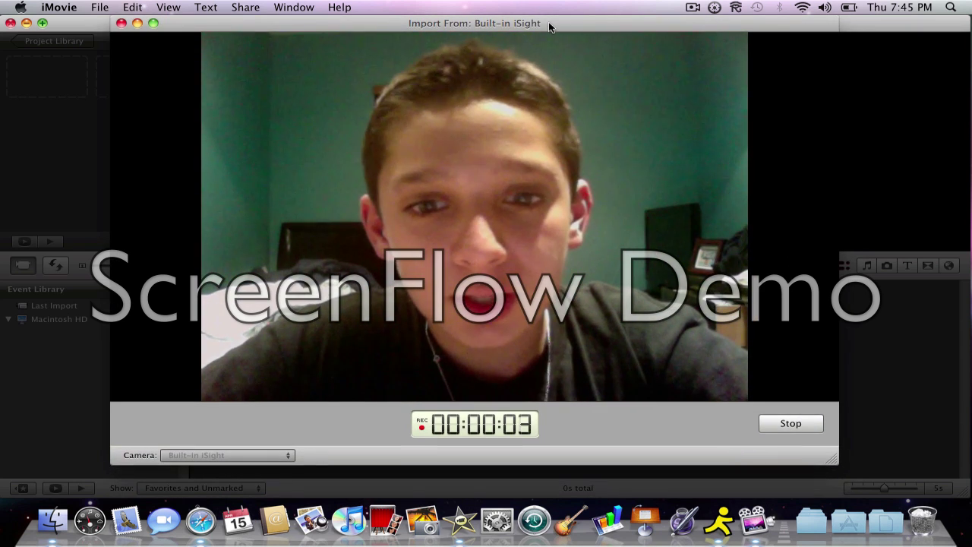
{"action": "mouse_move", "coordinate": [548, 21]}
{"action": "left_mouse_down"}
{"action": "mouse_move", "coordinate": [559, 21]}
{"action": "mouse_move", "coordinate": [486, 23]}
{"action": "mouse_move", "coordinate": [514, 20]}
{"action": "mouse_move", "coordinate": [520, 70]}
{"action": "mouse_move", "coordinate": [518, 12]}
{"action": "mouse_move", "coordinate": [542, 5]}
{"action": "left_mouse_up"}
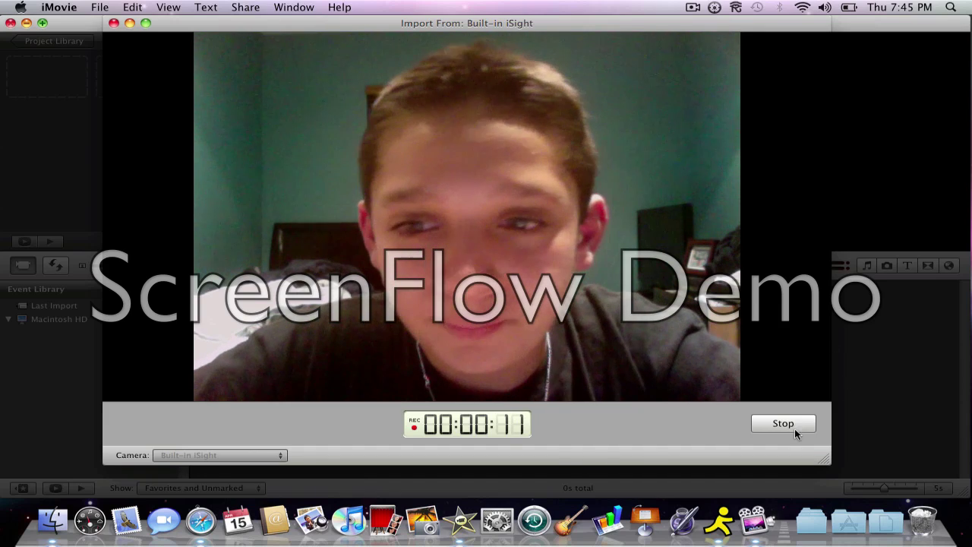
{"action": "left_click", "coordinate": [795, 425]}
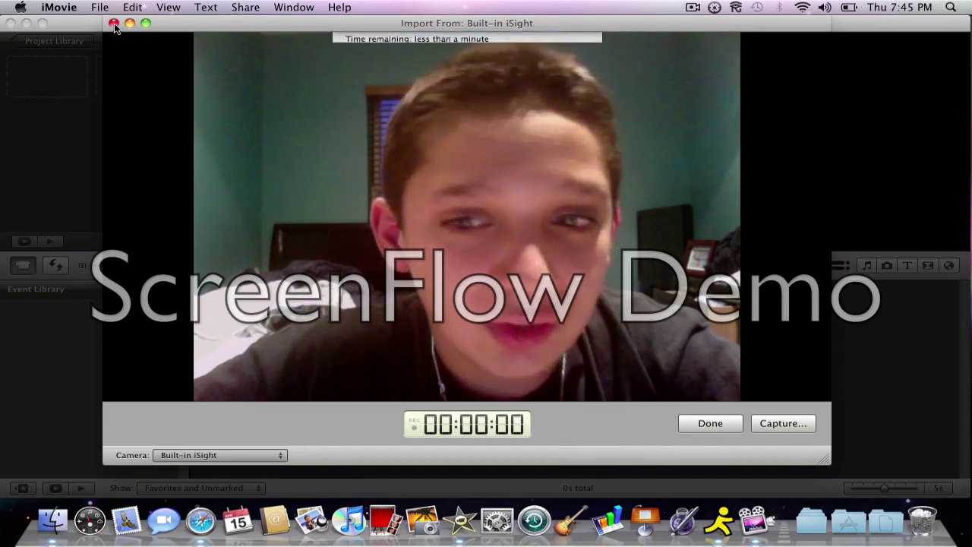
{"action": "left_click", "coordinate": [114, 24]}
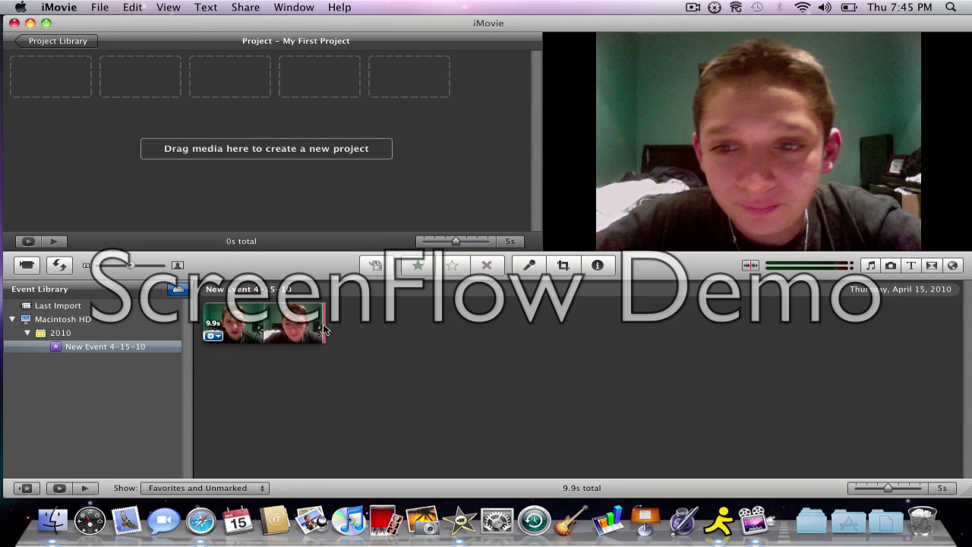
Drag the recorded webcam footage into My First Project, making it 9.8 seconds long
{"action": "left_click_drag", "start_coordinate": [323, 323], "coordinate": [205, 319]}
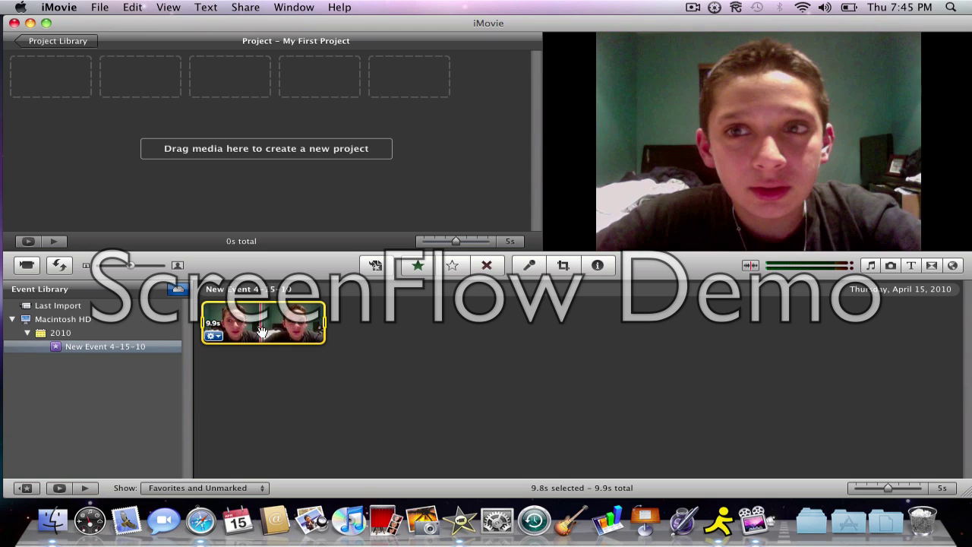
{"action": "left_click_drag", "start_coordinate": [259, 322], "coordinate": [50, 82]}
{"action": "left_click", "coordinate": [101, 149]}
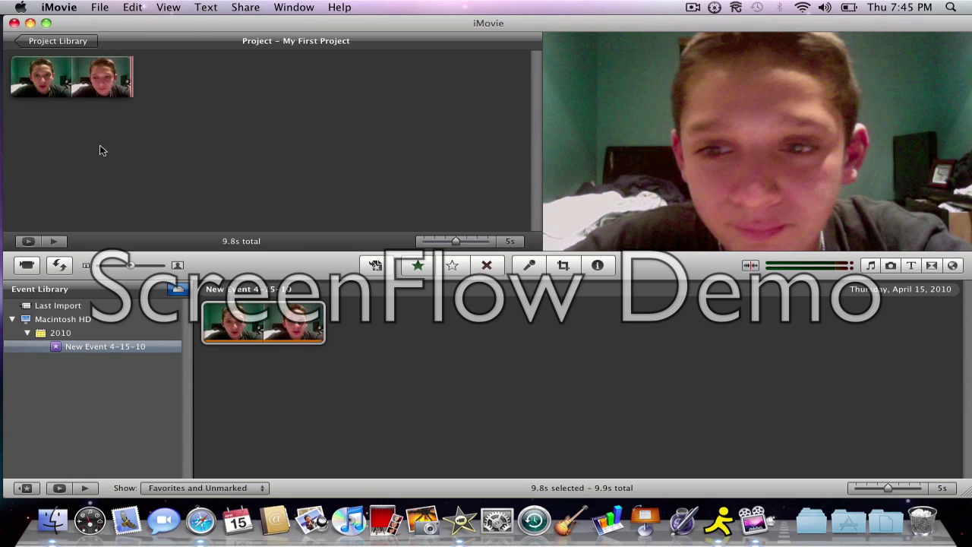
Convert the entire project clip in its Inspector so speed is adjustable, still at 100%
{"action": "double_click", "coordinate": [94, 76]}
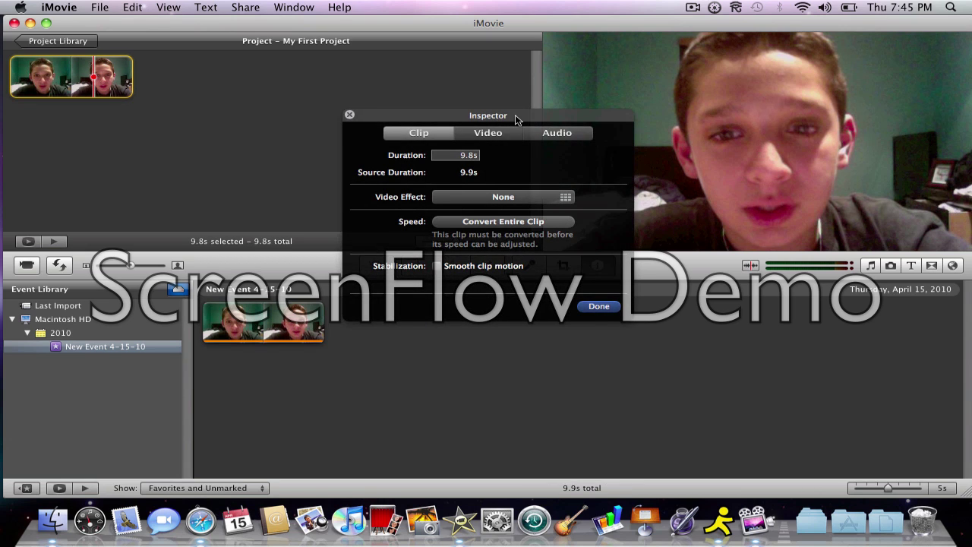
{"action": "left_click_drag", "start_coordinate": [515, 119], "coordinate": [517, 114]}
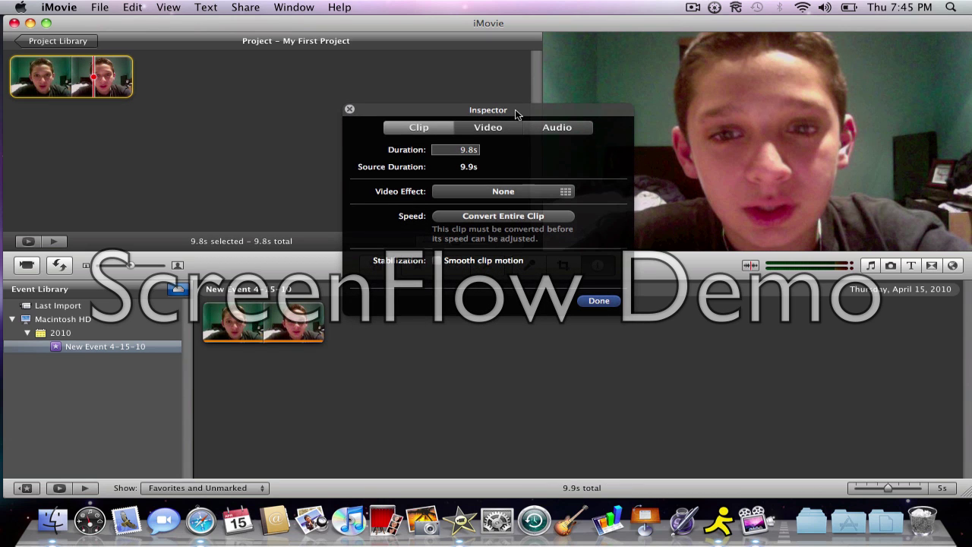
{"action": "left_click", "coordinate": [544, 216]}
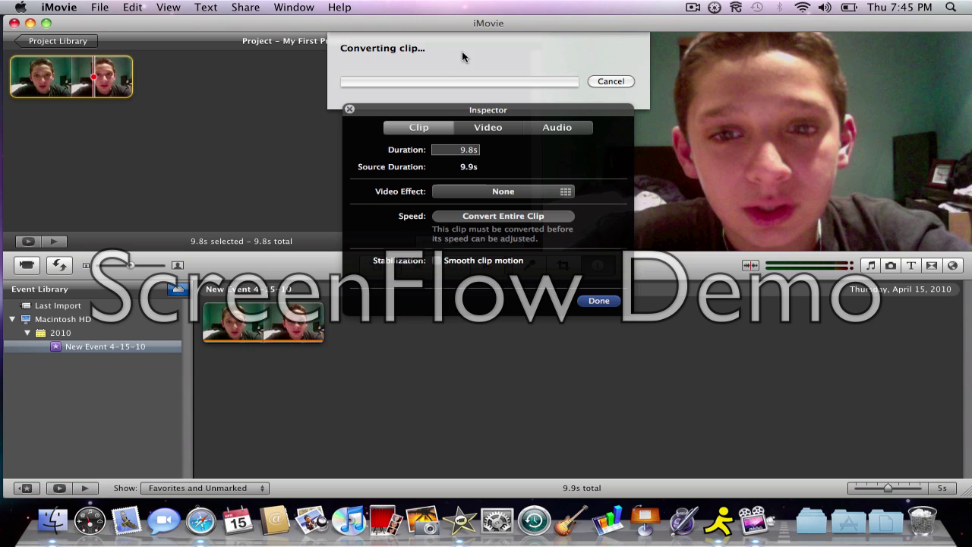
{"action": "left_click_drag", "start_coordinate": [509, 108], "coordinate": [520, 128]}
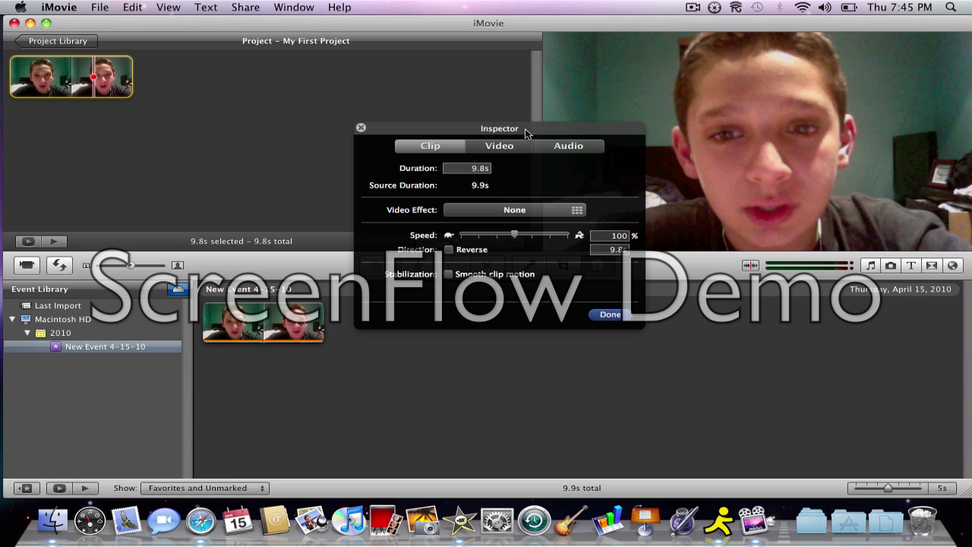
{"action": "left_click_drag", "start_coordinate": [527, 134], "coordinate": [500, 120]}
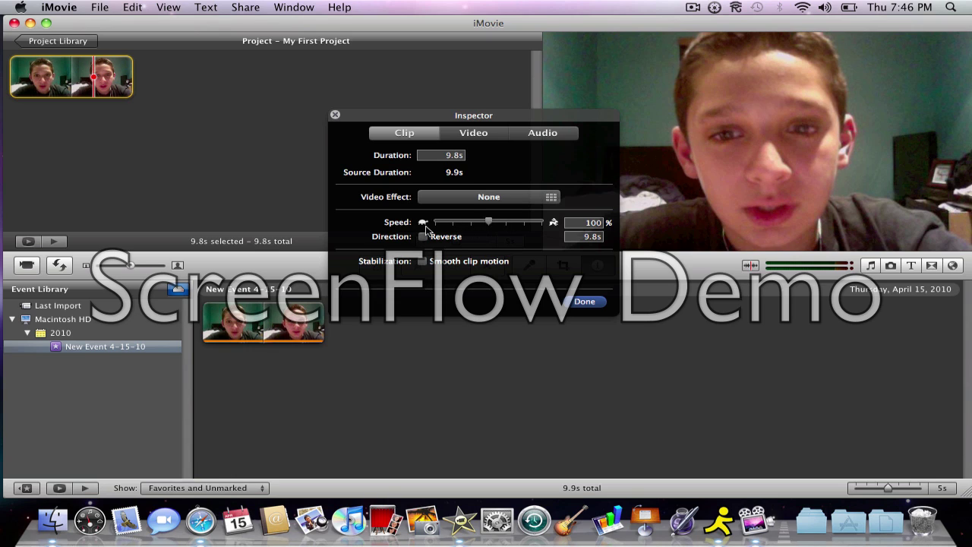
Try the Speed slider, then enter 185% in the speed field for a 5.3-second clip
{"action": "mouse_move", "coordinate": [491, 226]}
{"action": "left_mouse_down"}
{"action": "mouse_move", "coordinate": [428, 228]}
{"action": "mouse_move", "coordinate": [488, 228]}
{"action": "left_mouse_up"}
{"action": "left_click", "coordinate": [508, 222]}
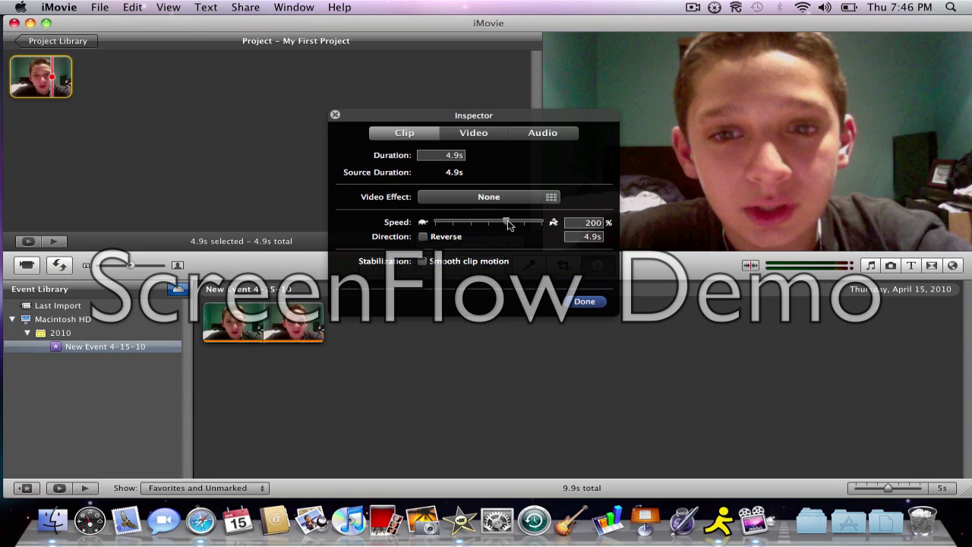
{"action": "left_click", "coordinate": [595, 225]}
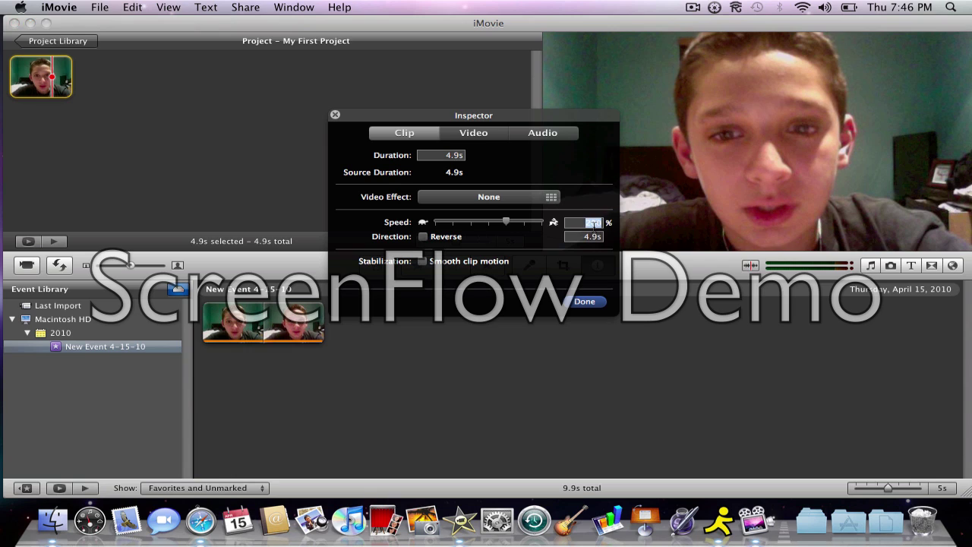
{"action": "key", "text": "BackSpace"}
{"action": "type", "text": "185"}
{"action": "key", "text": "Return"}
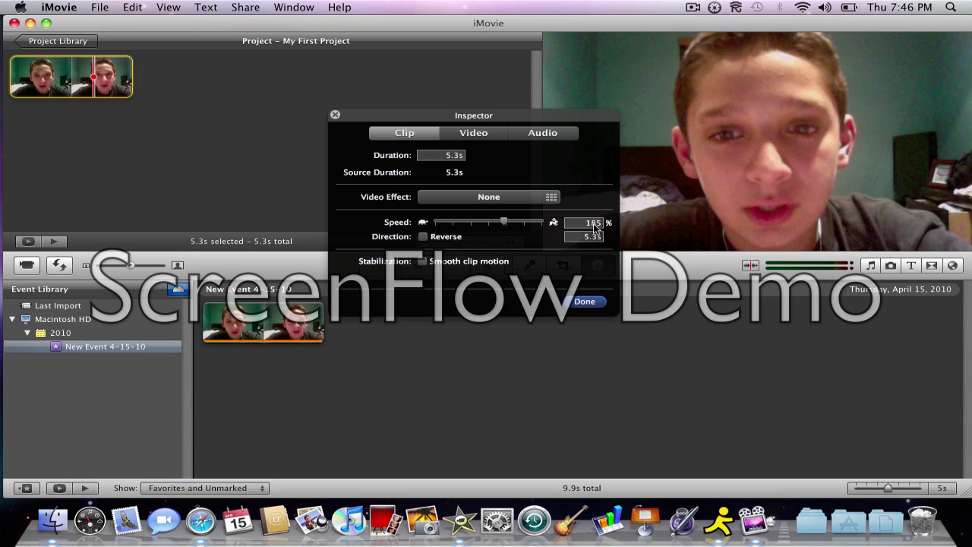
{"action": "left_click", "coordinate": [584, 301]}
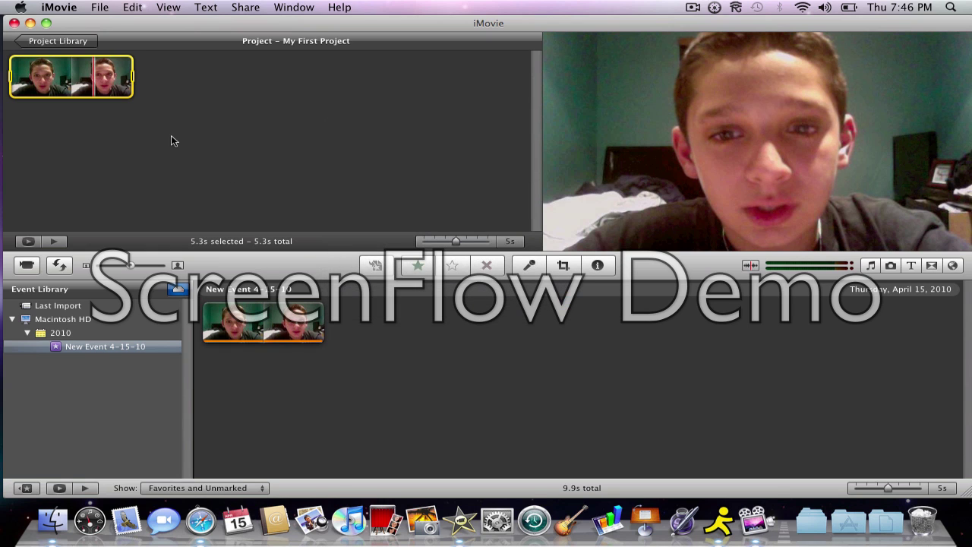
{"action": "right_click", "coordinate": [64, 82]}
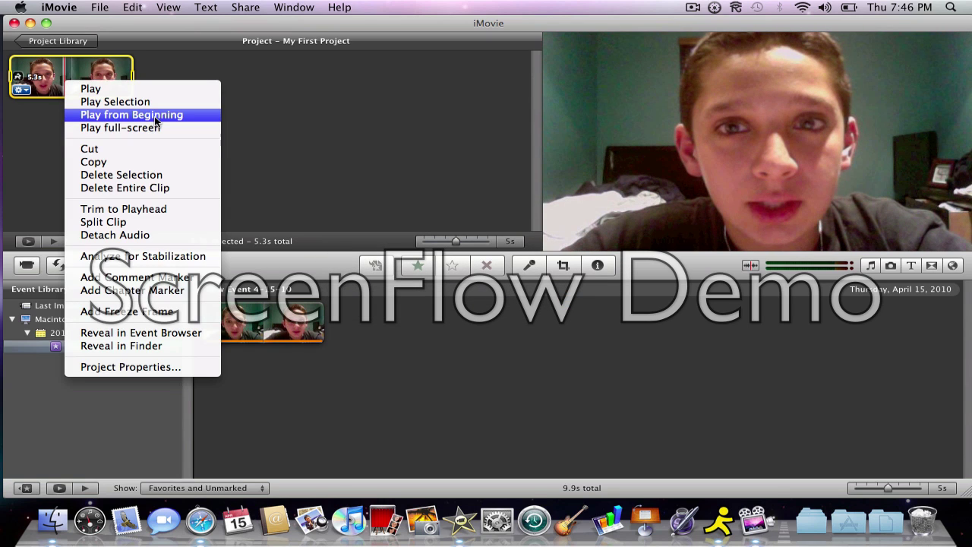
{"action": "key", "text": "XF86AudioRaiseVolume"}
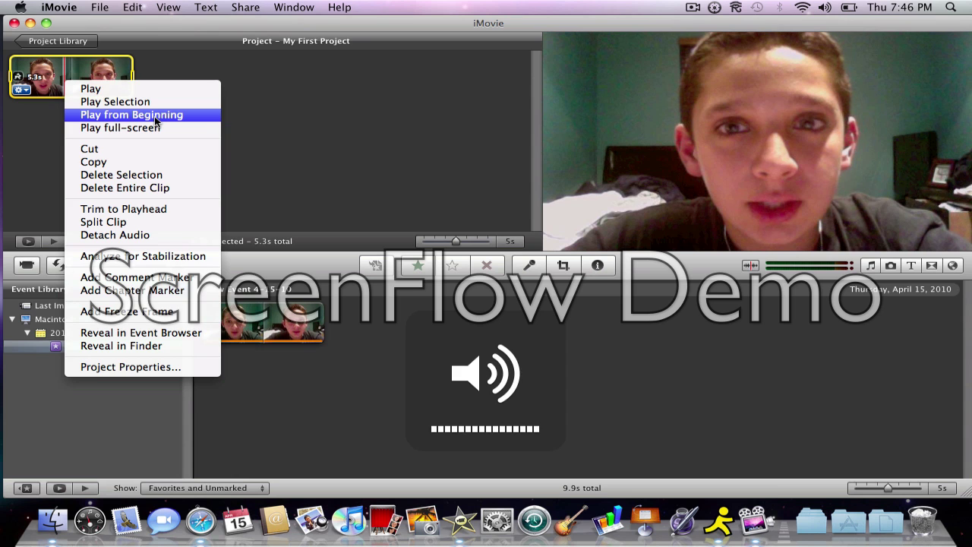
{"action": "left_click", "coordinate": [155, 116]}
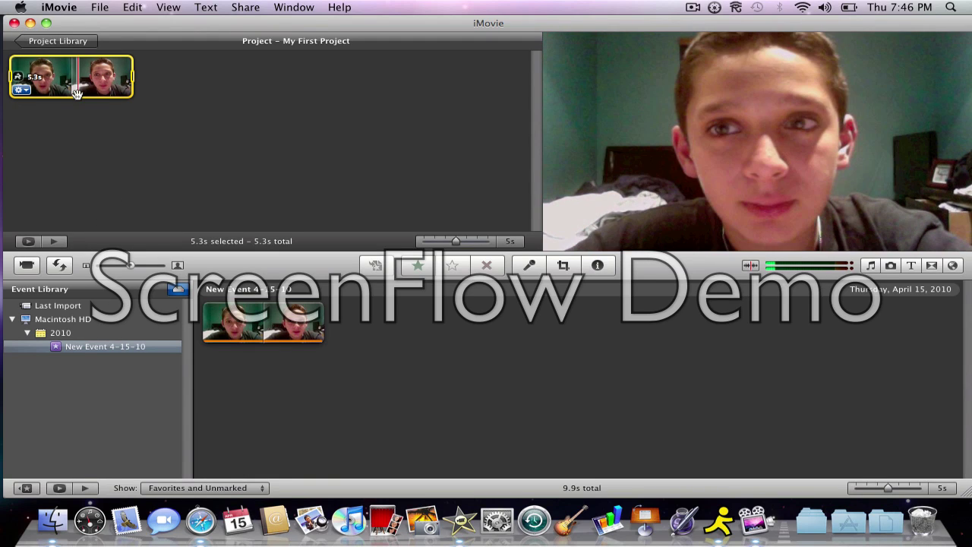
Replace the clip's 185 speed value with 195% and close the Inspector
{"action": "double_click", "coordinate": [77, 93]}
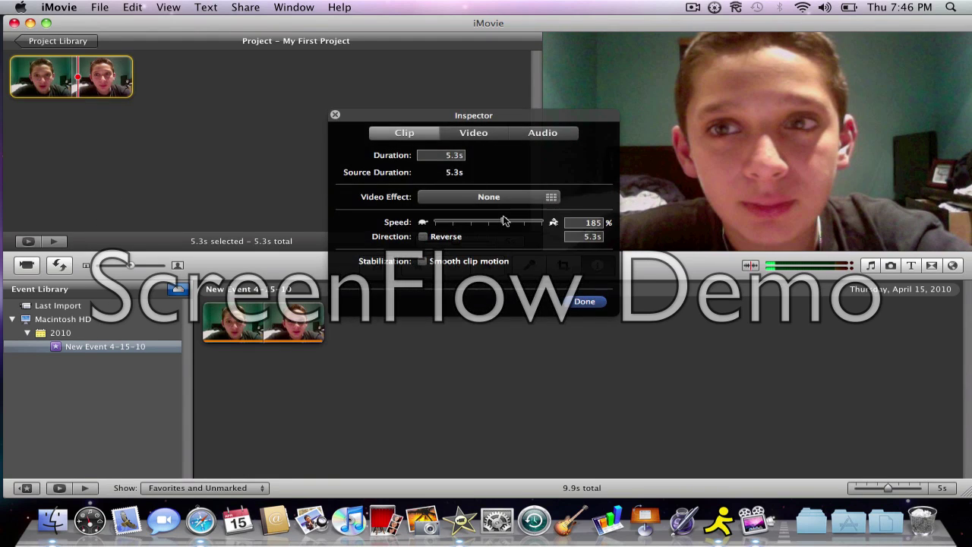
{"action": "double_click", "coordinate": [596, 223]}
{"action": "key", "text": "BackSpace"}
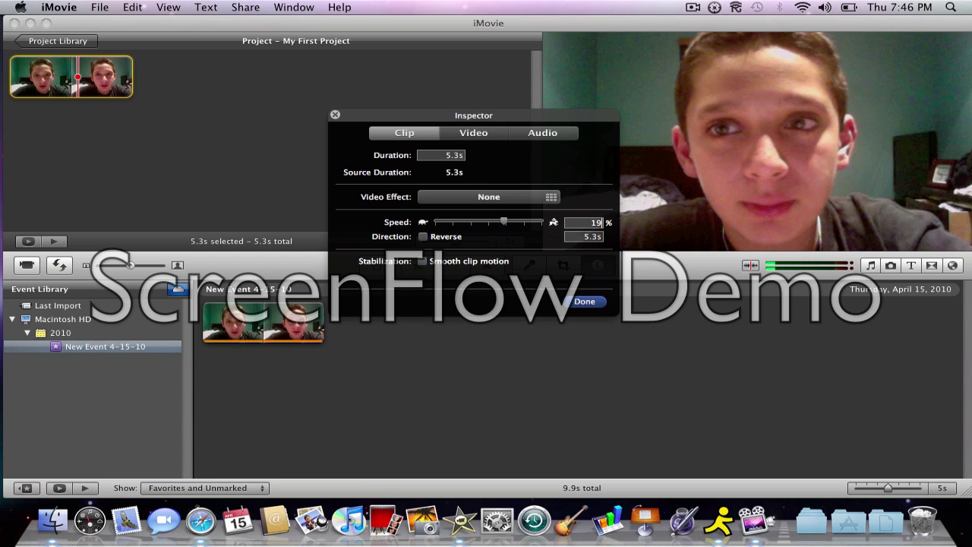
{"action": "left_click", "coordinate": [596, 302]}
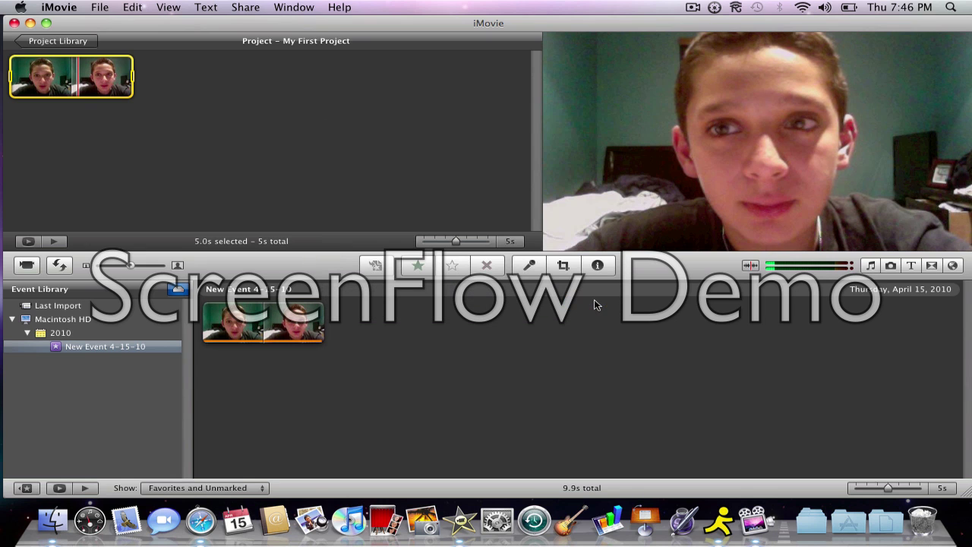
Reopen the clip's Inspector to confirm the 195% speed, then close it
{"action": "right_click", "coordinate": [61, 76]}
{"action": "left_click", "coordinate": [313, 86]}
{"action": "double_click", "coordinate": [95, 75]}
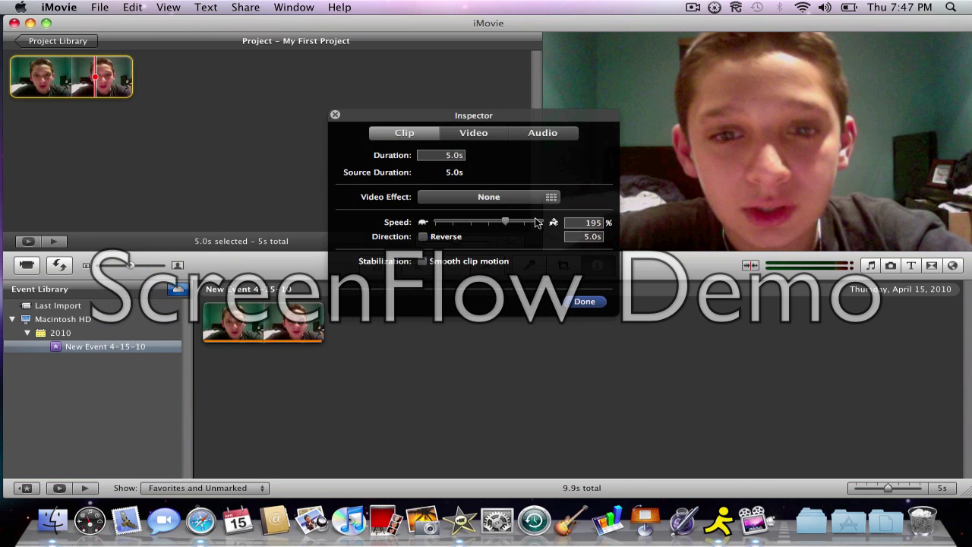
{"action": "double_click", "coordinate": [600, 225]}
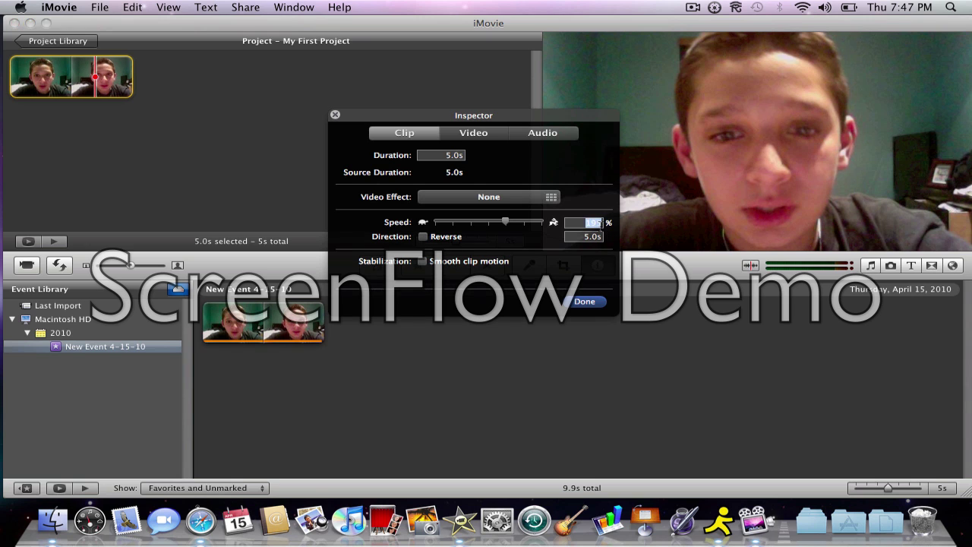
{"action": "left_click", "coordinate": [585, 301]}
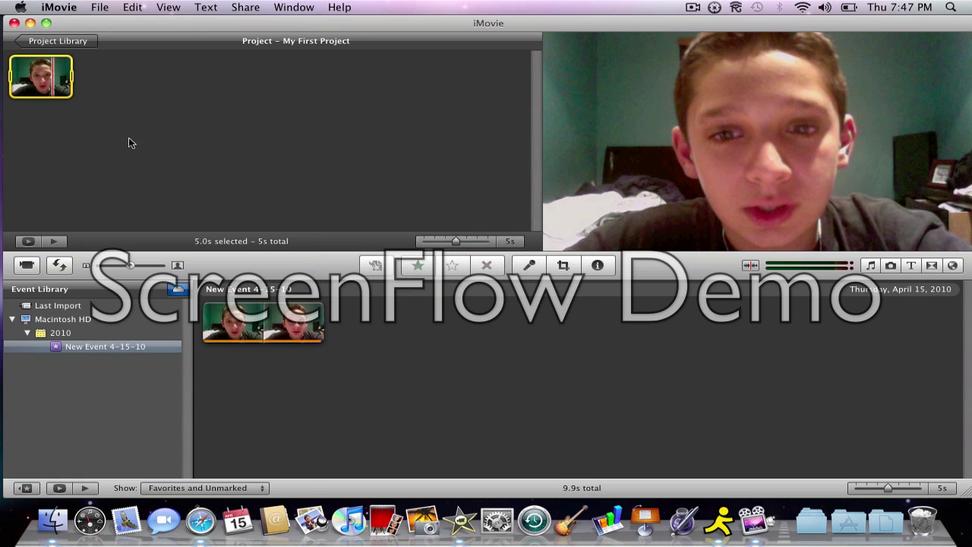
{"action": "right_click", "coordinate": [47, 78]}
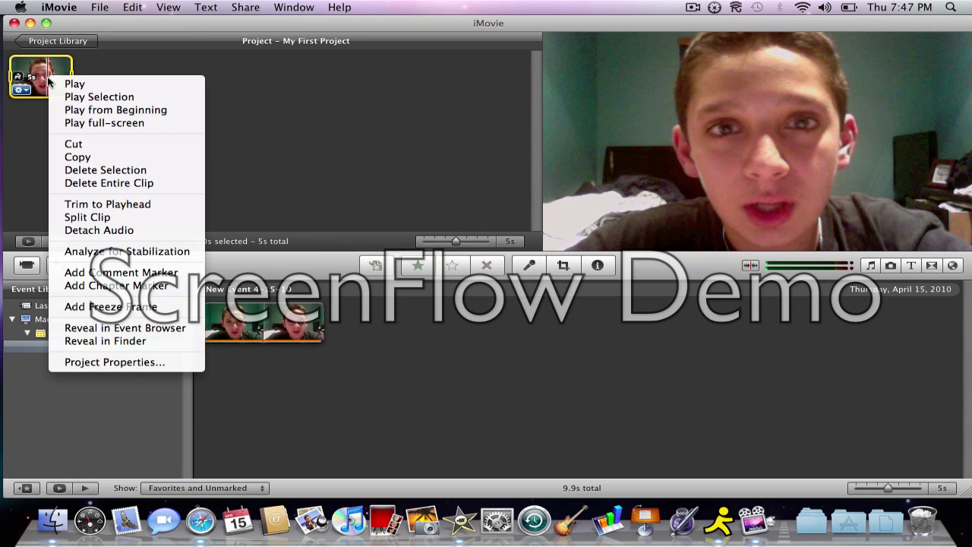
{"action": "left_click", "coordinate": [140, 110]}
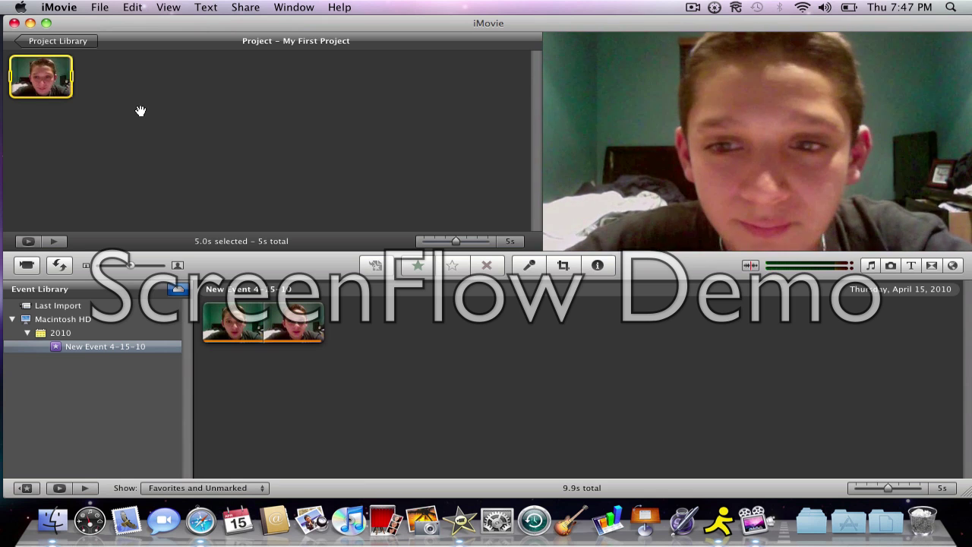
{"action": "left_click_drag", "start_coordinate": [120, 26], "coordinate": [119, 25]}
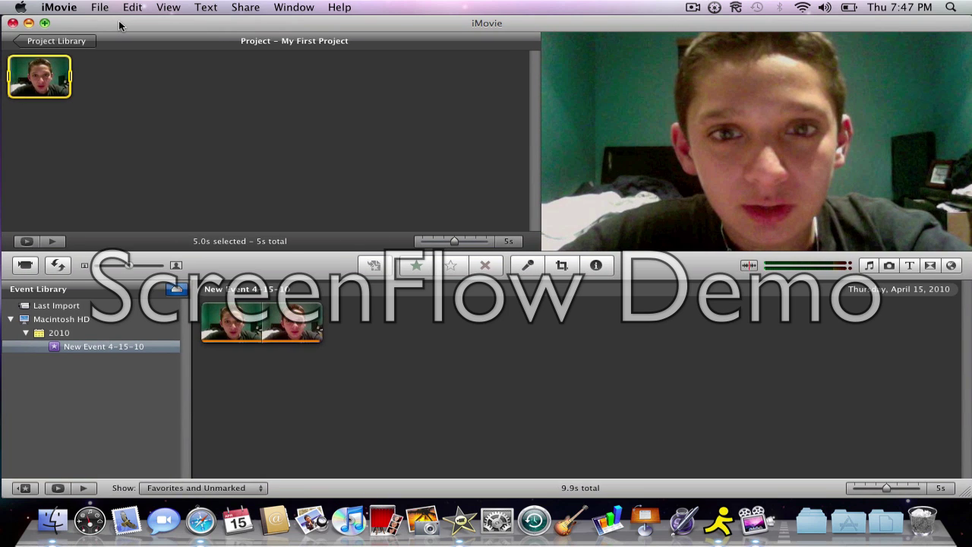
{"action": "left_click_drag", "start_coordinate": [119, 26], "coordinate": [87, 29]}
Move New Event 4-15-10 and its video to the Trash, then select the missing project clip
{"action": "left_click", "coordinate": [82, 348]}
{"action": "right_click", "coordinate": [82, 348]}
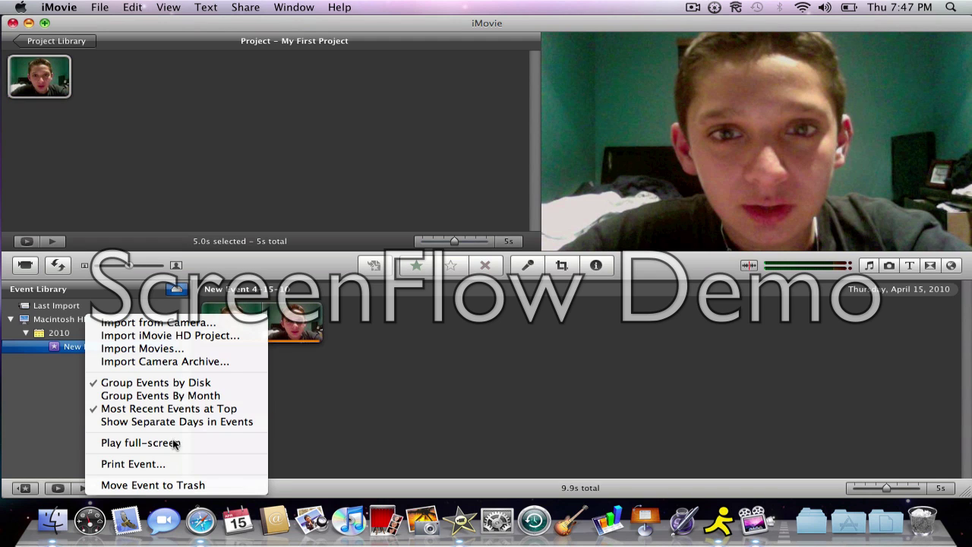
{"action": "left_click", "coordinate": [167, 485]}
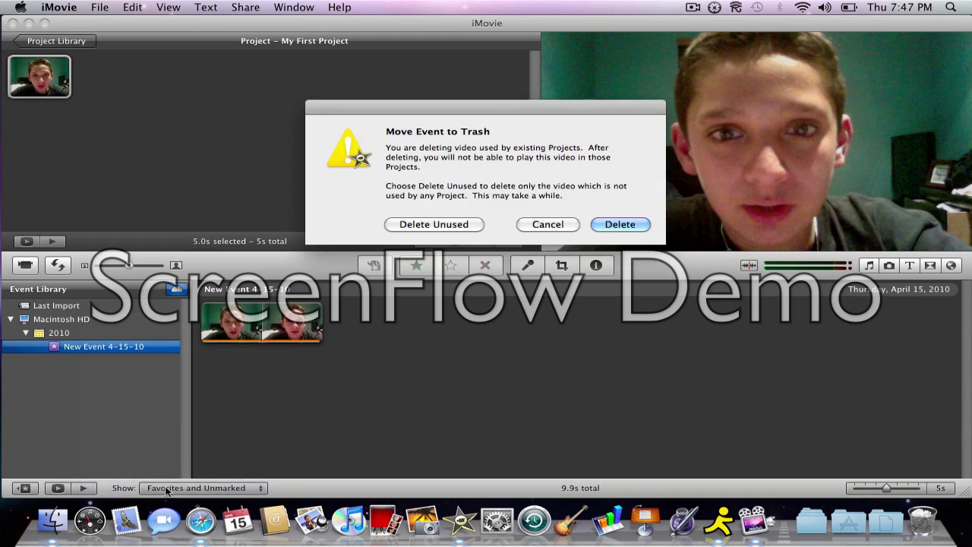
{"action": "left_click", "coordinate": [600, 226]}
{"action": "left_click", "coordinate": [31, 76]}
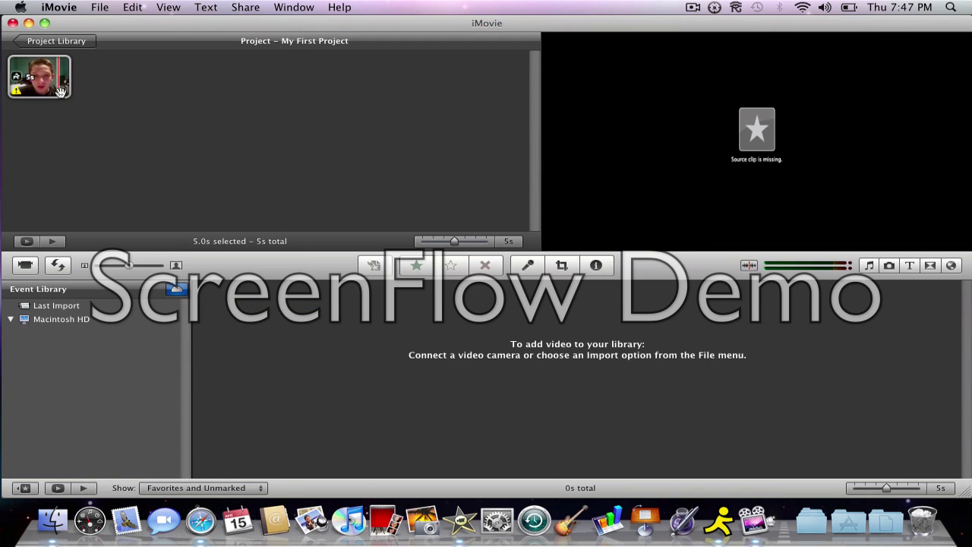
{"action": "right_click", "coordinate": [12, 86]}
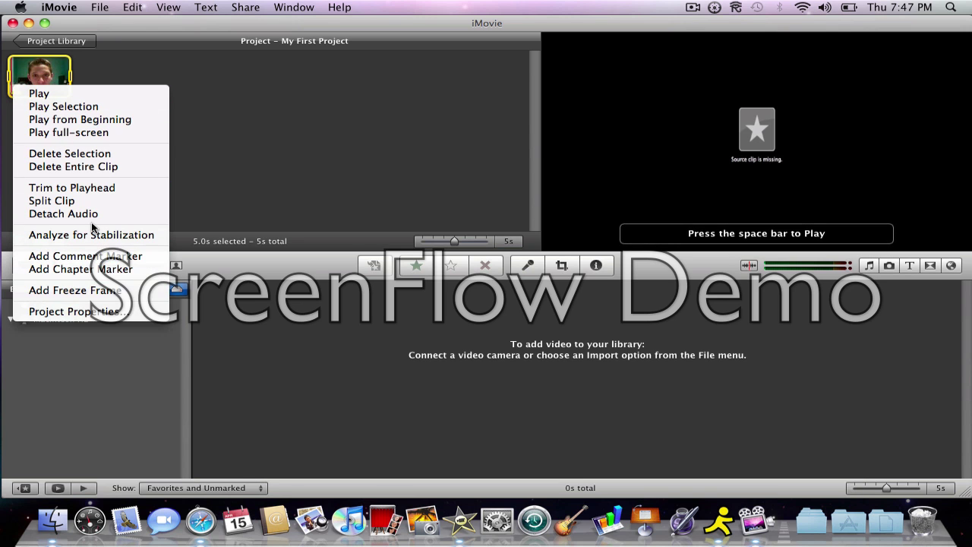
Delete the missing clip from the project and record a new webcam clip into New Event 4-15-10
{"action": "left_click", "coordinate": [81, 167]}
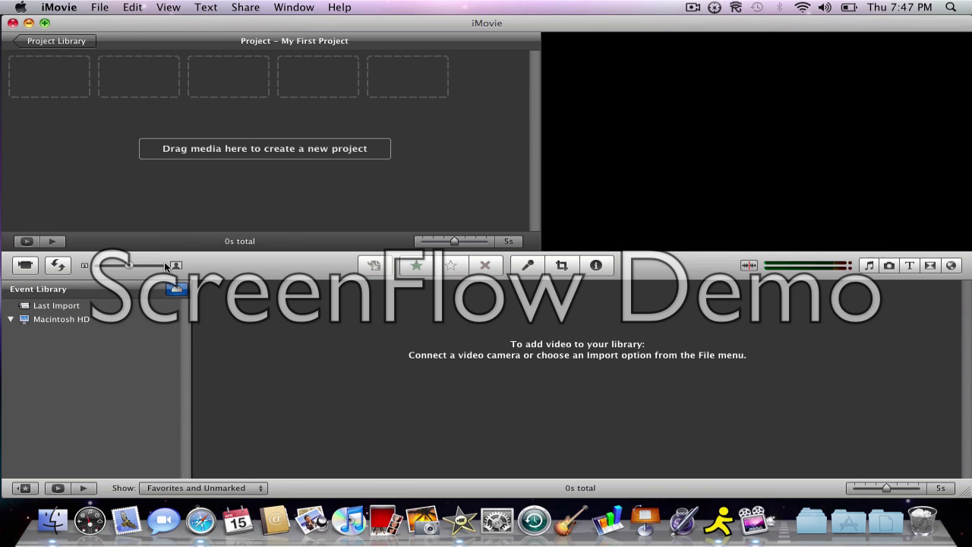
{"action": "left_click", "coordinate": [23, 264]}
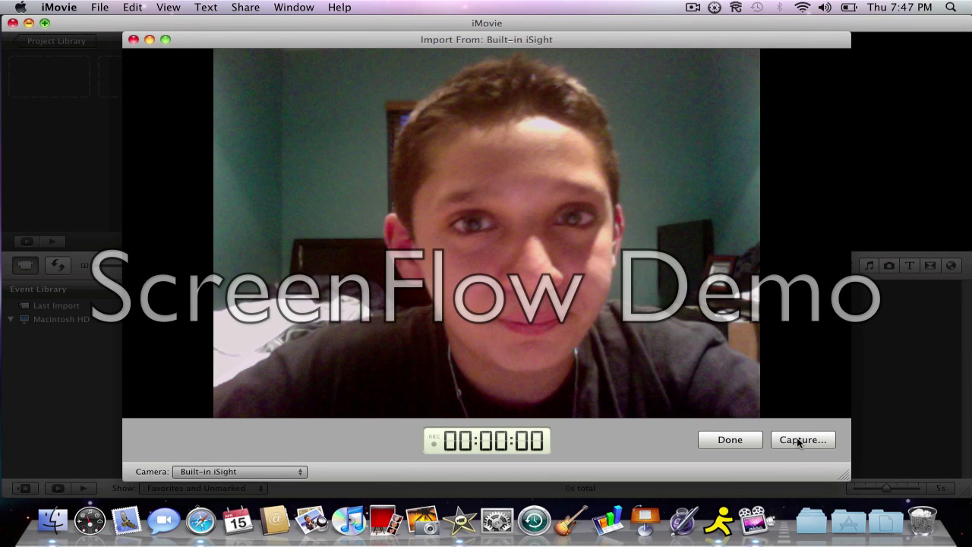
{"action": "left_click", "coordinate": [798, 440]}
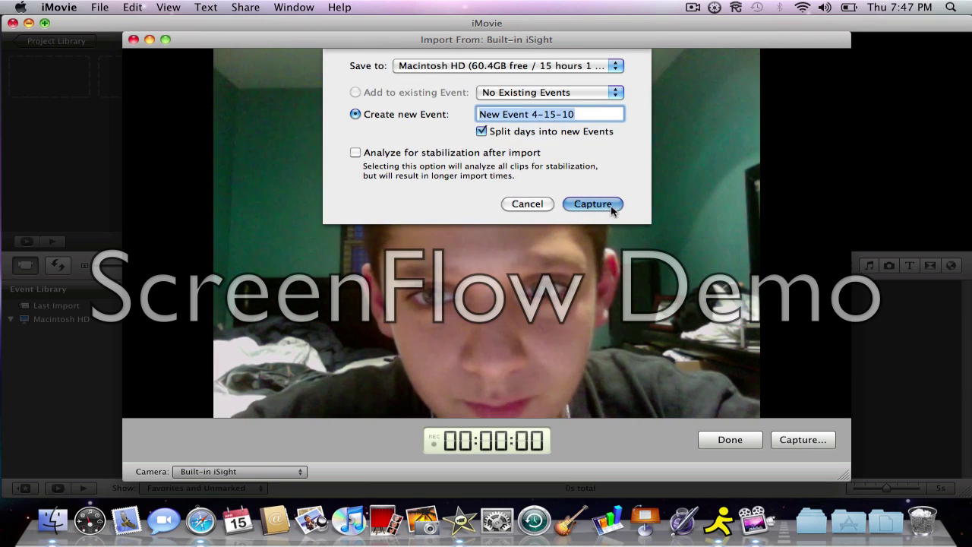
{"action": "left_click", "coordinate": [592, 204]}
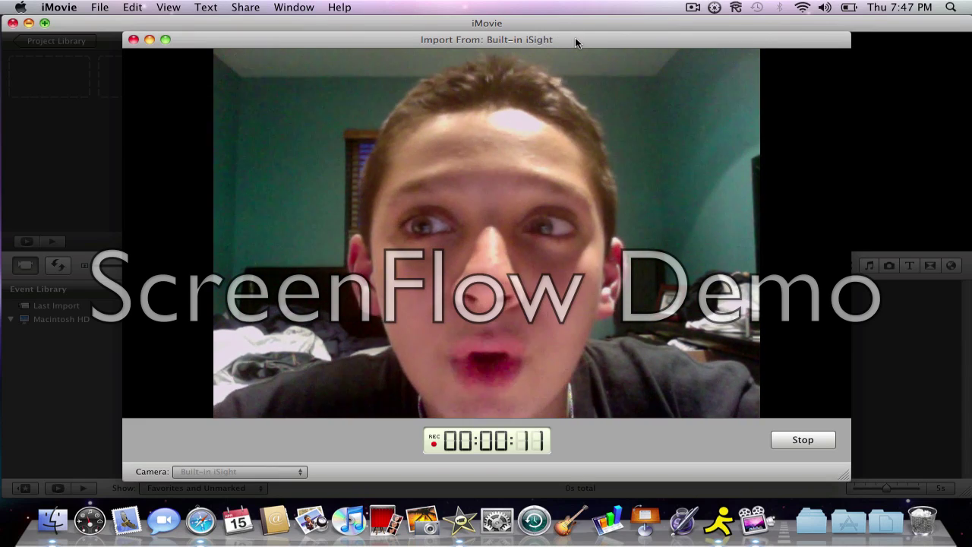
{"action": "left_click_drag", "start_coordinate": [574, 39], "coordinate": [573, 6]}
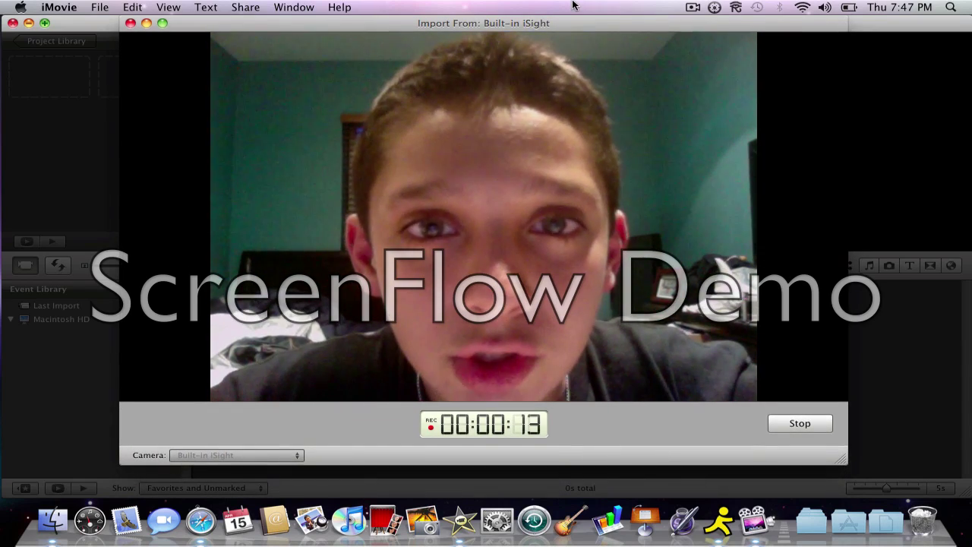
{"action": "left_click", "coordinate": [823, 427]}
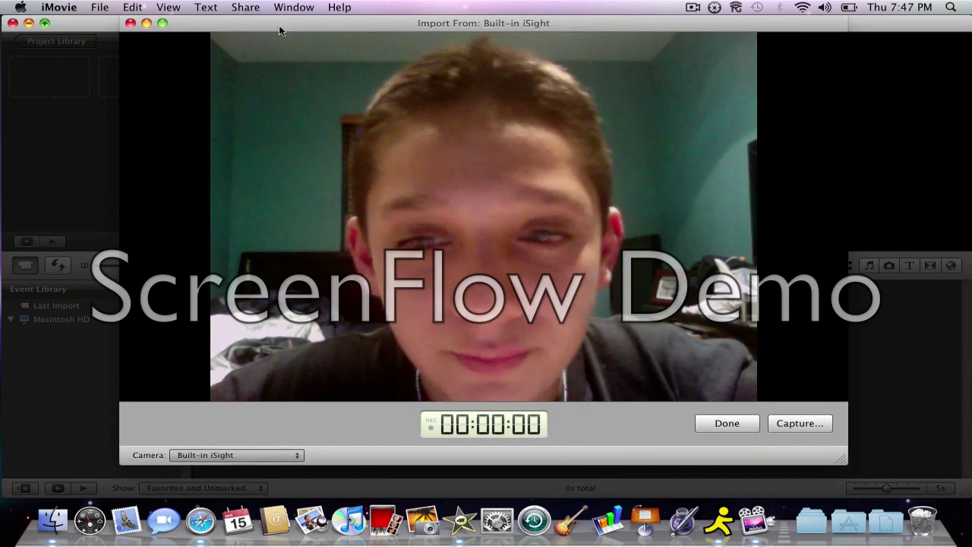
Close the import window and drag the whole new clip into the empty project
{"action": "left_click", "coordinate": [130, 23]}
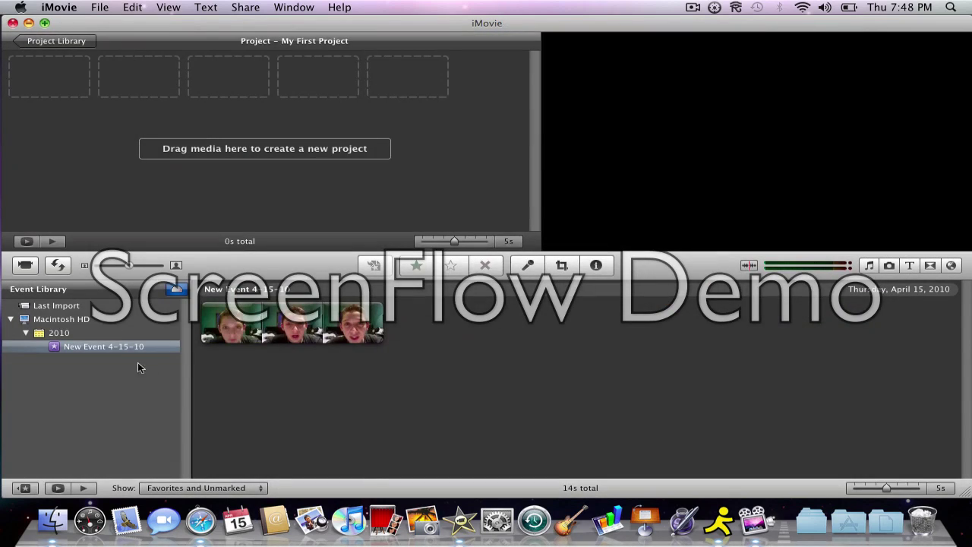
{"action": "left_click_drag", "start_coordinate": [382, 323], "coordinate": [211, 323]}
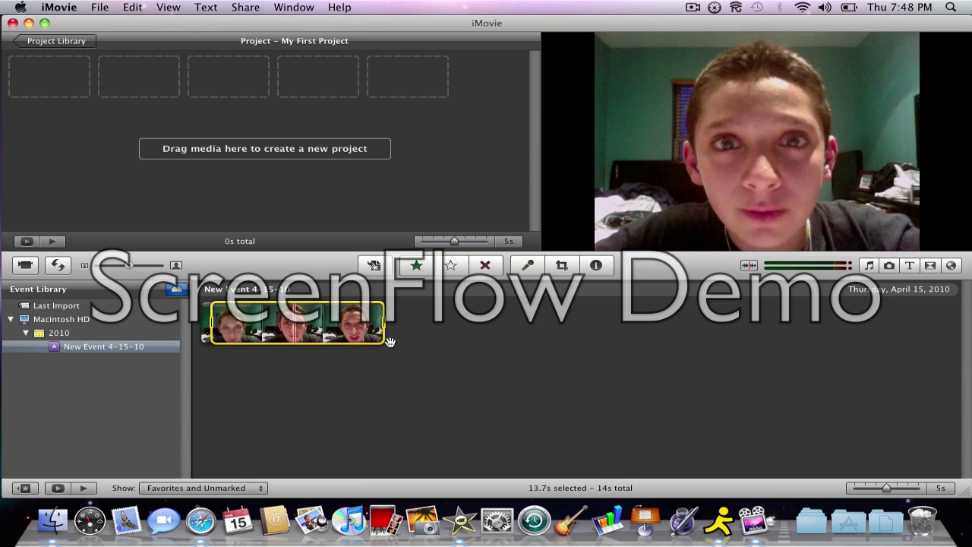
{"action": "left_click_drag", "start_coordinate": [332, 330], "coordinate": [220, 228]}
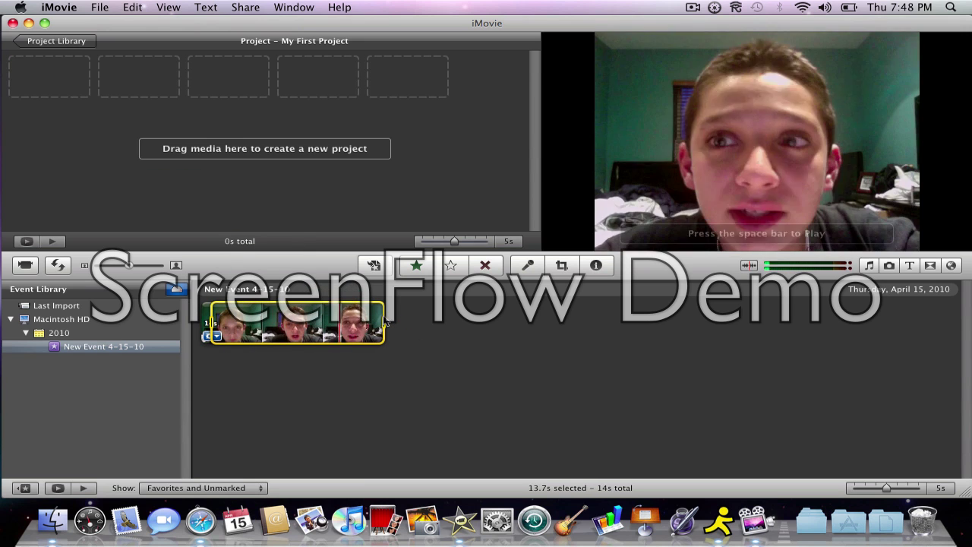
{"action": "left_click_drag", "start_coordinate": [394, 323], "coordinate": [201, 323]}
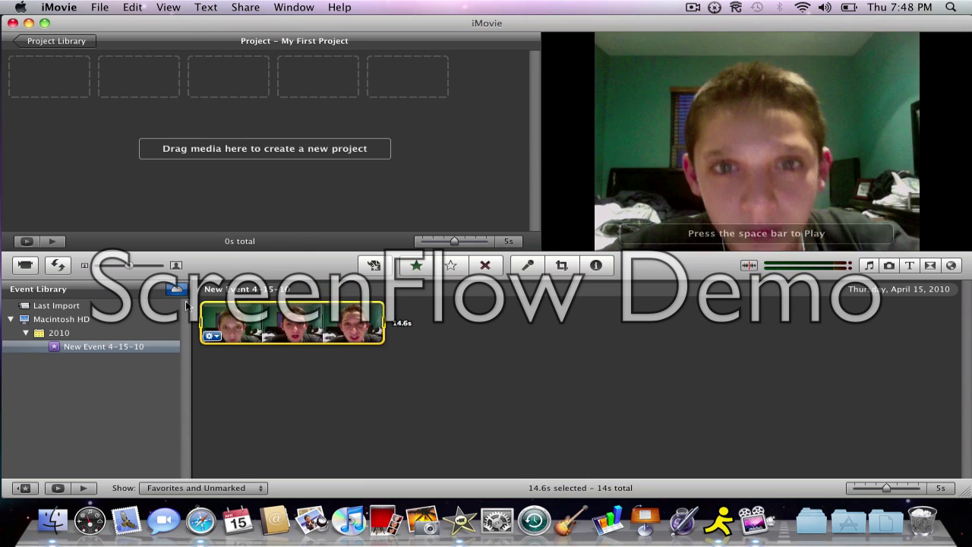
{"action": "left_click_drag", "start_coordinate": [270, 324], "coordinate": [52, 79]}
Convert the project clip and set its speed to 200%, giving 7.3 seconds
{"action": "double_click", "coordinate": [52, 79]}
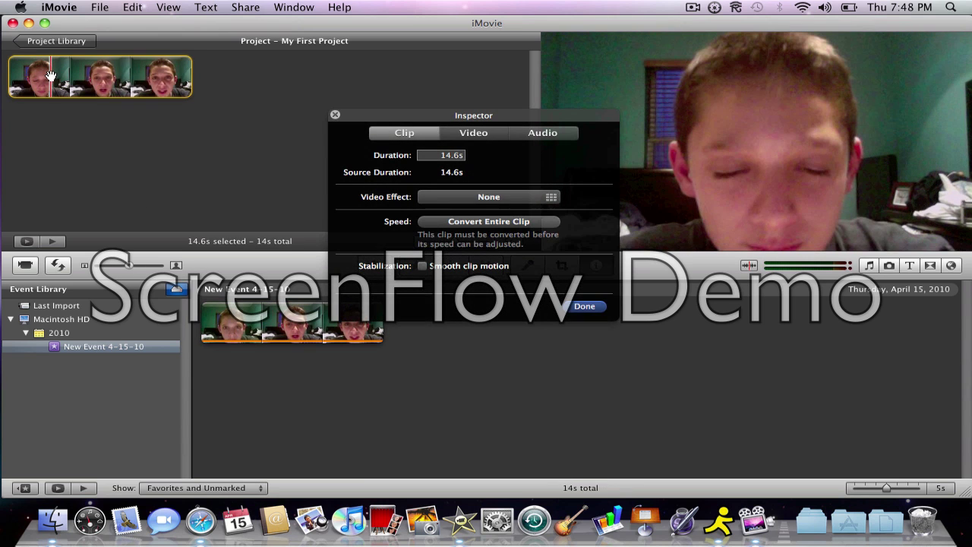
{"action": "left_click", "coordinate": [500, 226]}
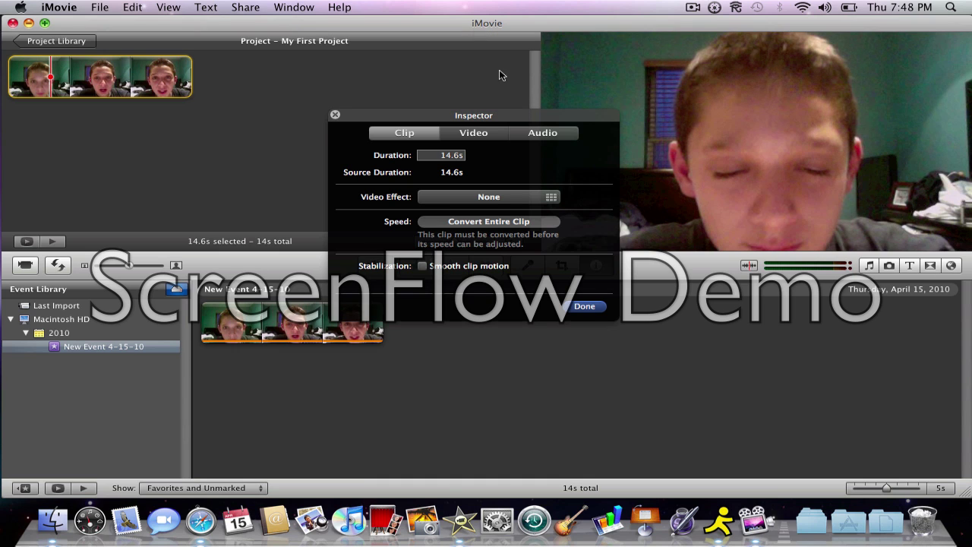
{"action": "left_click_drag", "start_coordinate": [539, 120], "coordinate": [563, 107]}
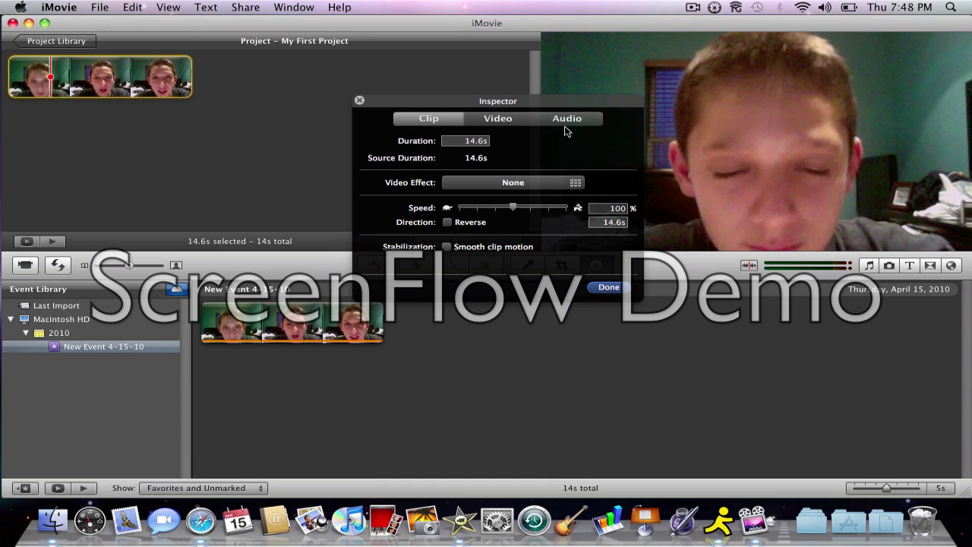
{"action": "left_click", "coordinate": [530, 207]}
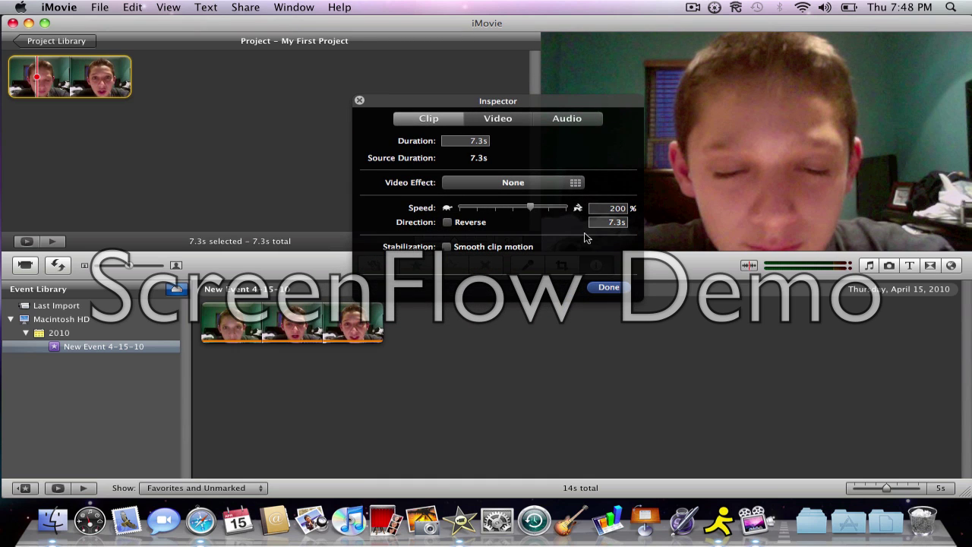
{"action": "left_click", "coordinate": [623, 287]}
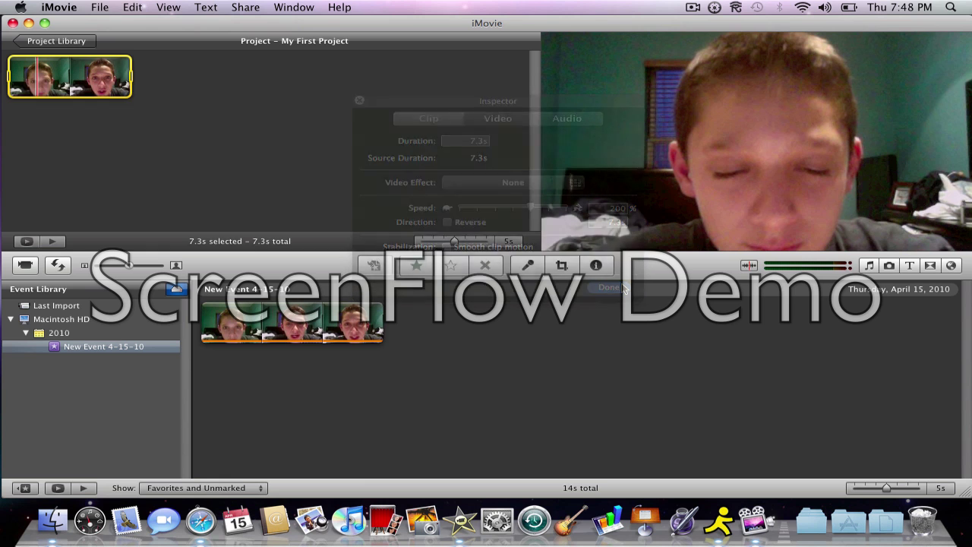
{"action": "left_click", "coordinate": [103, 84]}
{"action": "right_click", "coordinate": [104, 84]}
{"action": "left_click", "coordinate": [172, 119]}
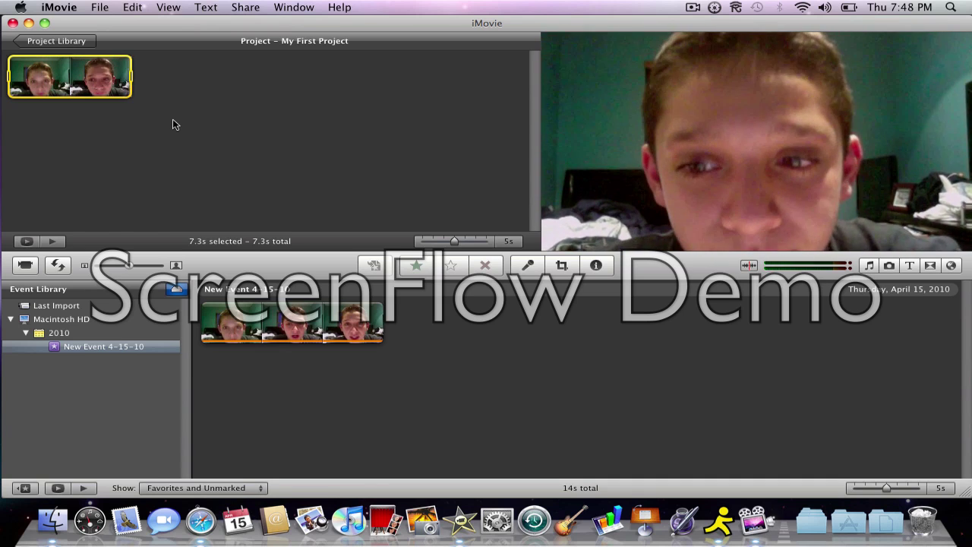
Replace the clip's 200 speed value with 250% in the Inspector for a 5.8-second clip
{"action": "right_click", "coordinate": [73, 93]}
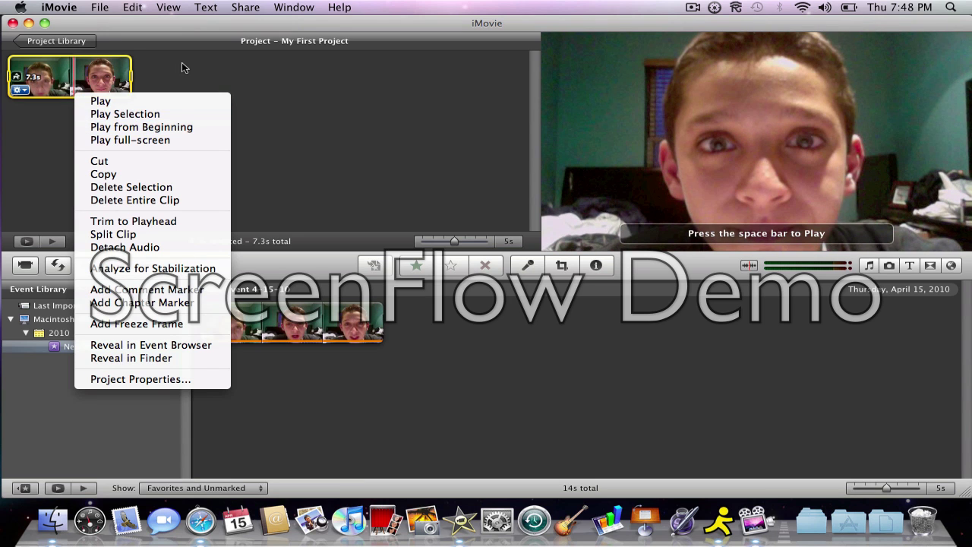
{"action": "left_click", "coordinate": [201, 77]}
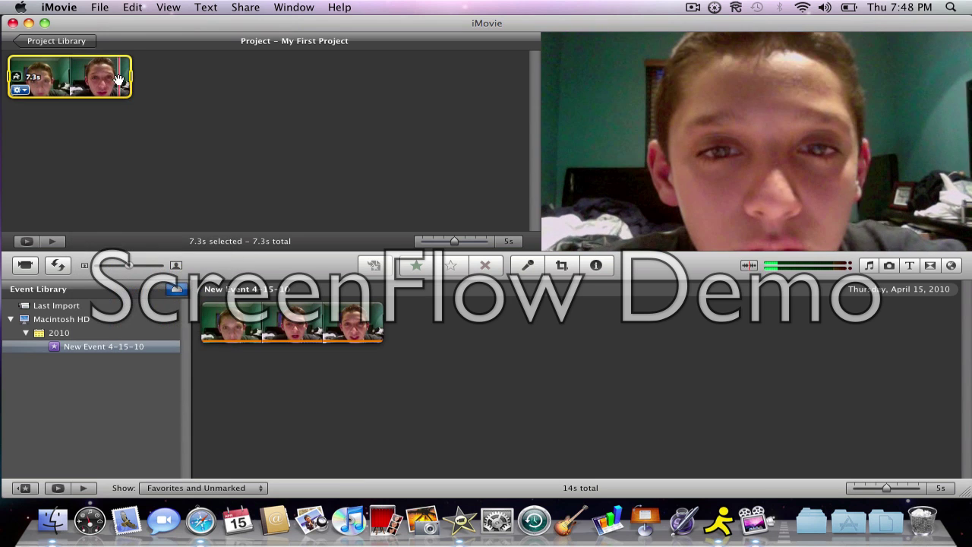
{"action": "double_click", "coordinate": [119, 80]}
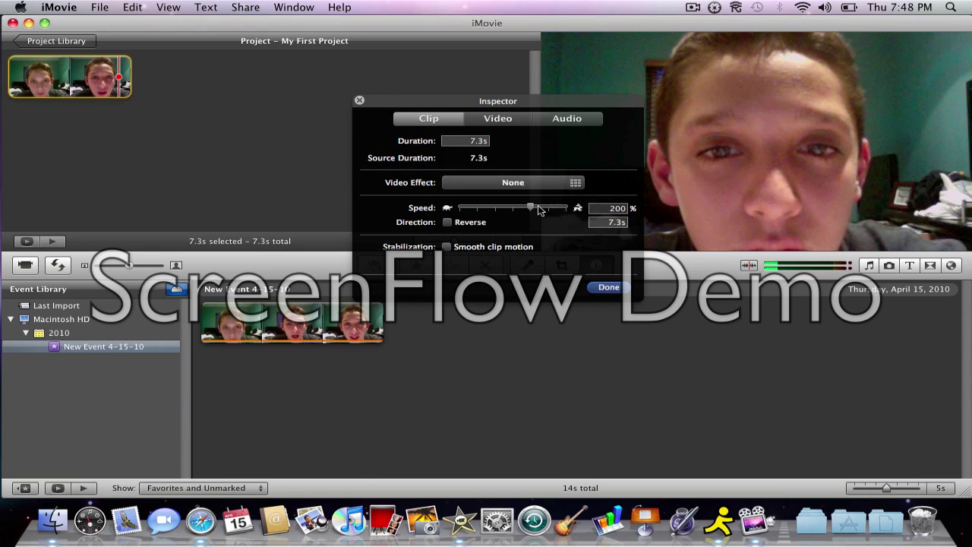
{"action": "double_click", "coordinate": [619, 208]}
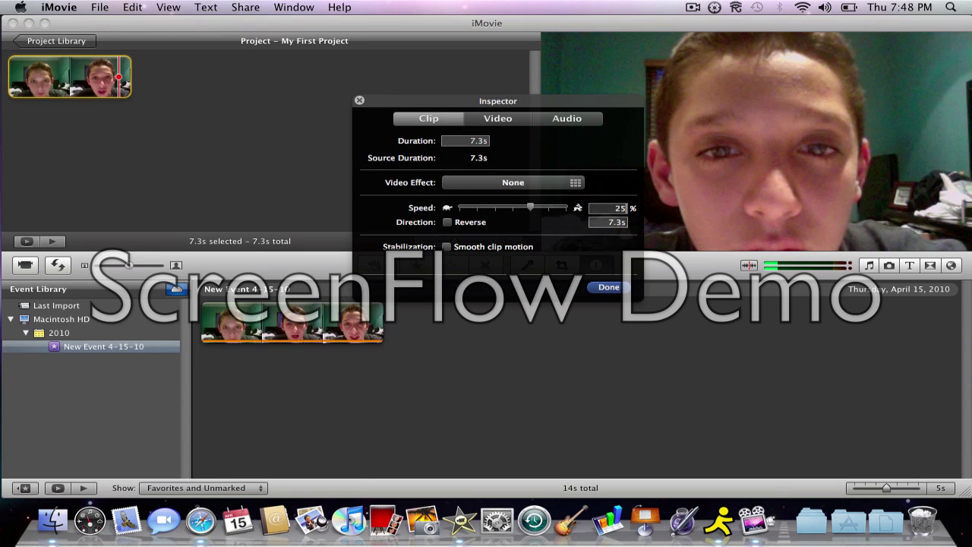
{"action": "type", "text": "250"}
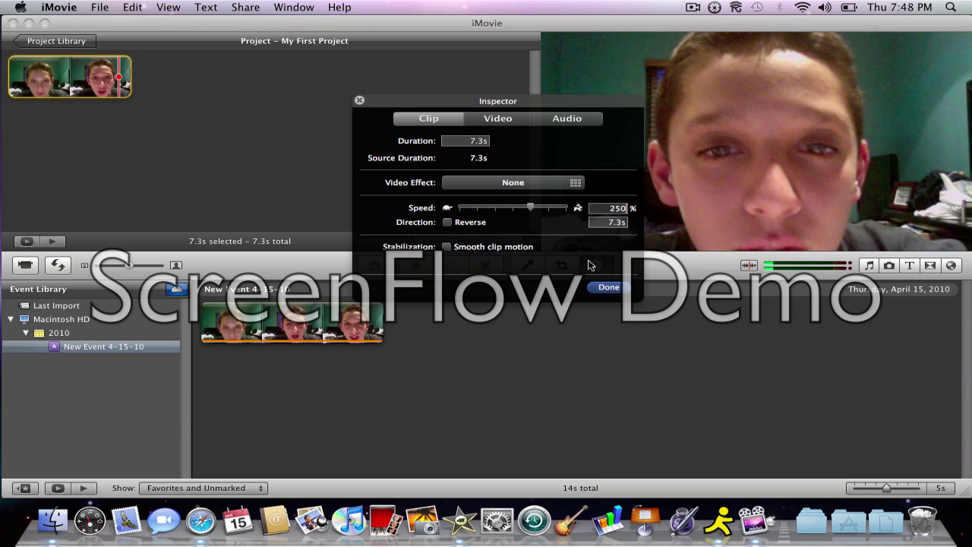
{"action": "key", "text": "Return"}
{"action": "left_click", "coordinate": [624, 289]}
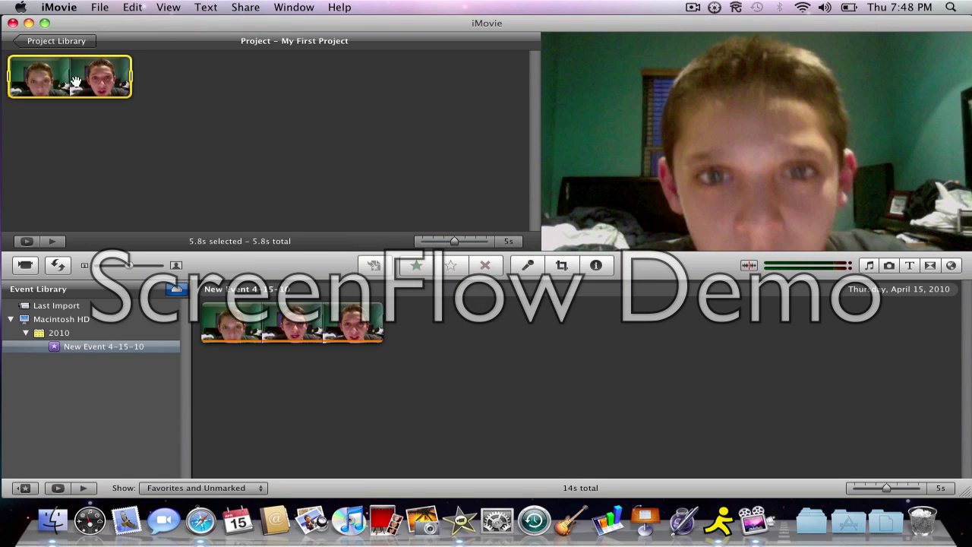
{"action": "right_click", "coordinate": [74, 79]}
{"action": "left_click", "coordinate": [168, 116]}
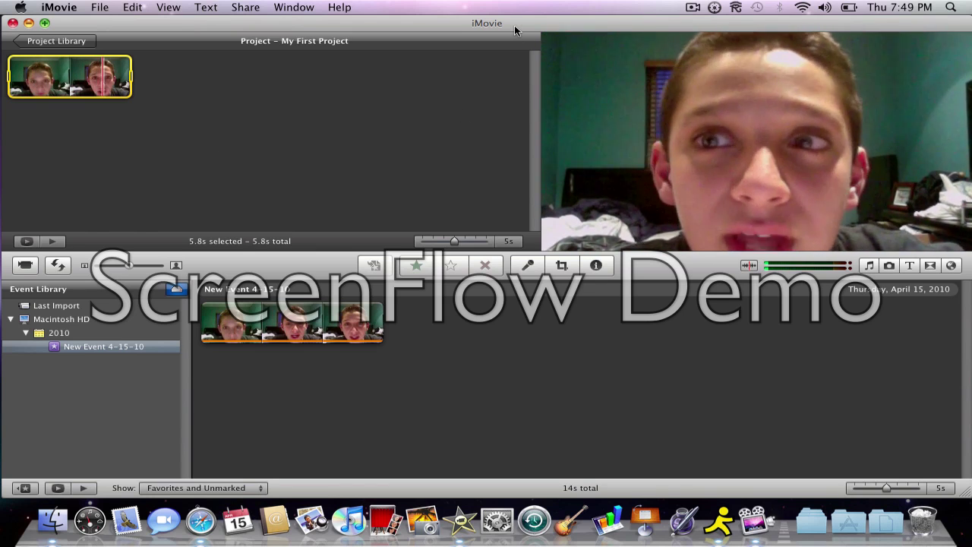
{"action": "left_click_drag", "start_coordinate": [514, 26], "coordinate": [515, 27]}
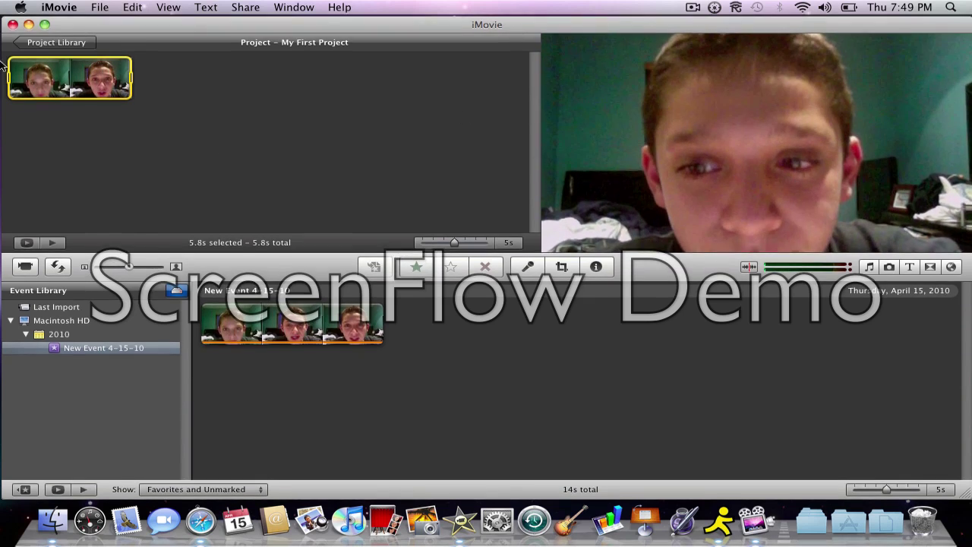
{"action": "left_click_drag", "start_coordinate": [108, 23], "coordinate": [164, 27]}
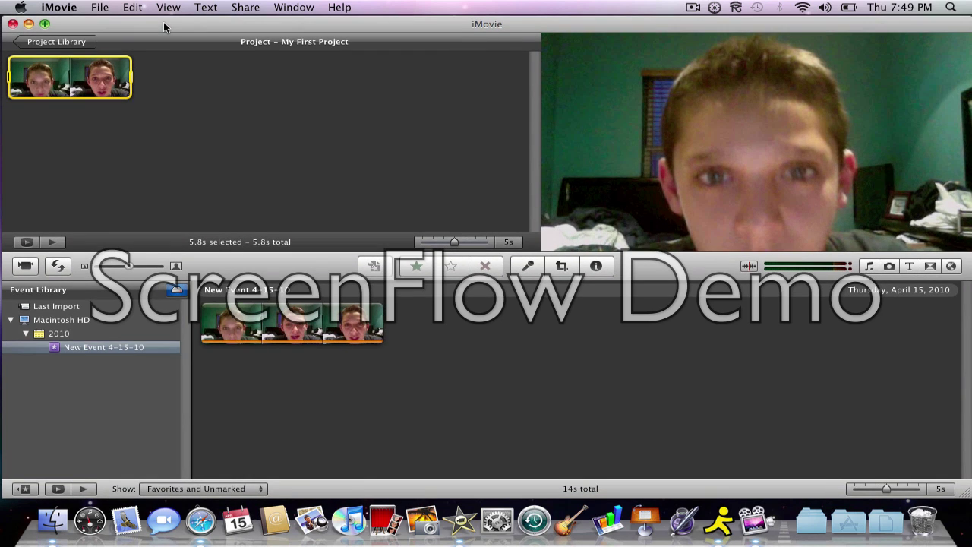
{"action": "left_click_drag", "start_coordinate": [163, 28], "coordinate": [160, 23]}
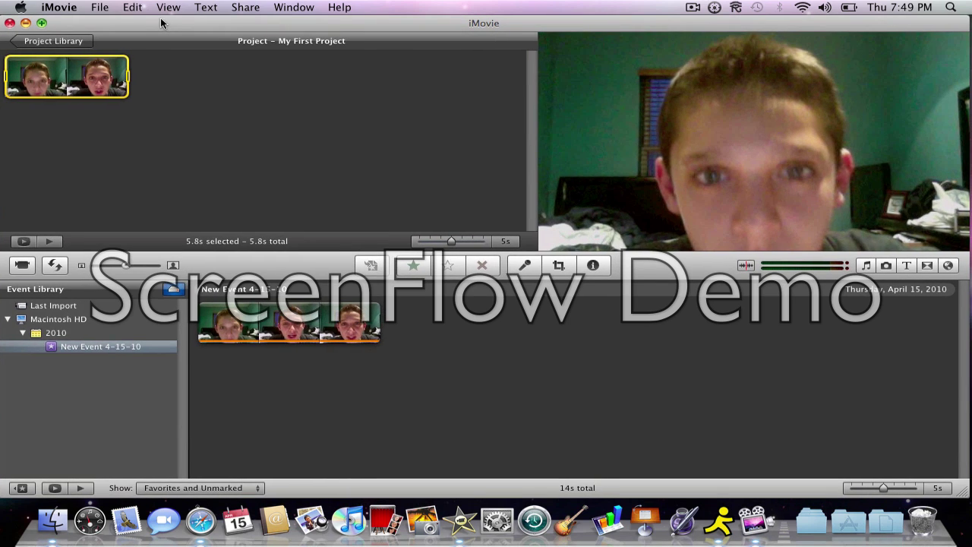